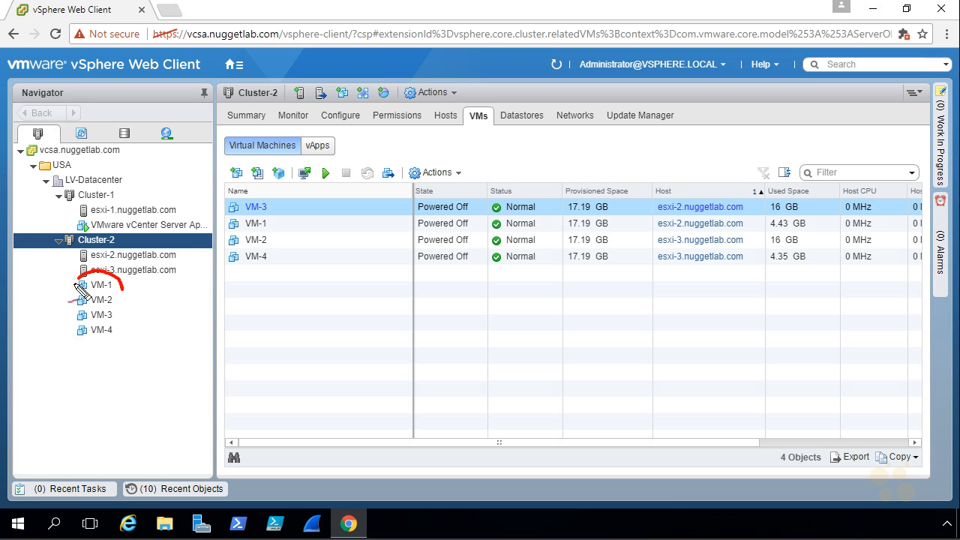
pyautogui.moveTo(45, 263); pyautogui.dragTo(67, 250)
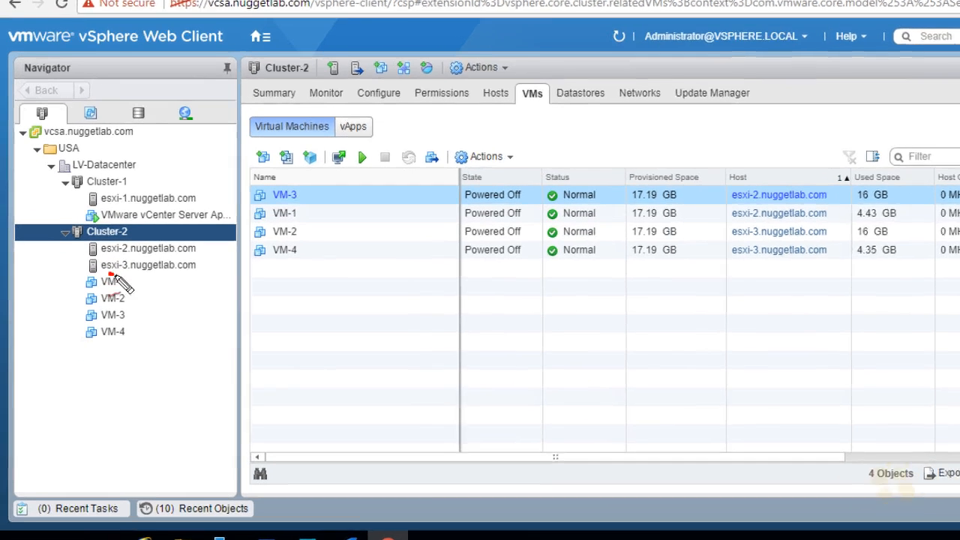
pyautogui.moveTo(150, 281)
pyautogui.mouseDown()
pyautogui.moveTo(181, 285)
pyautogui.moveTo(133, 264)
pyautogui.moveTo(95, 275)
pyautogui.moveTo(137, 277)
pyautogui.mouseUp()
pyautogui.moveTo(45, 280); pyautogui.dragTo(78, 264)
pyautogui.moveTo(51, 266); pyautogui.dragTo(66, 278)
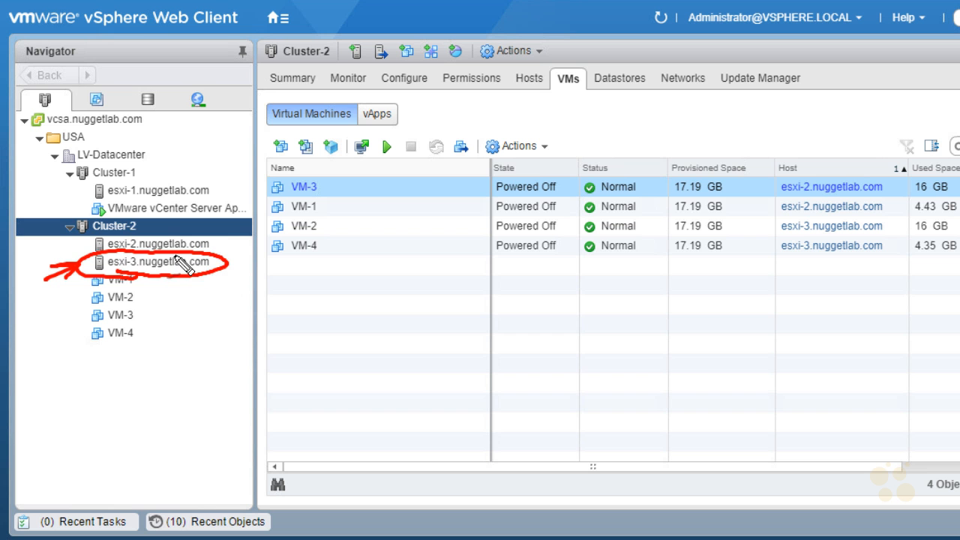
pyautogui.press('Escape')
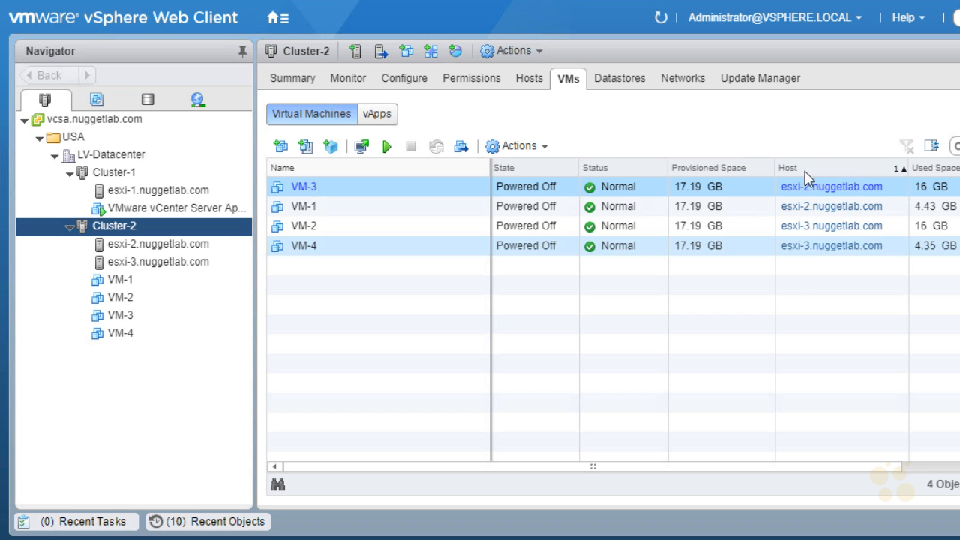
# Step: Power on VM-1, VM-2, VM-3 and VM-4 in Cluster-2 together and refresh the inventory
pyautogui.click(440, 193)
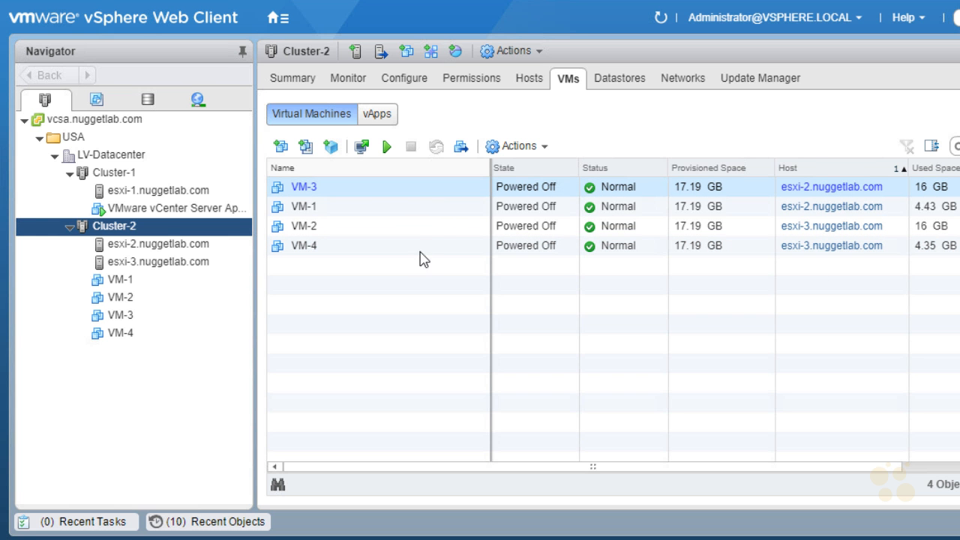
pyautogui.keyDown('shift'); pyautogui.click(424, 253); pyautogui.keyUp('shift')
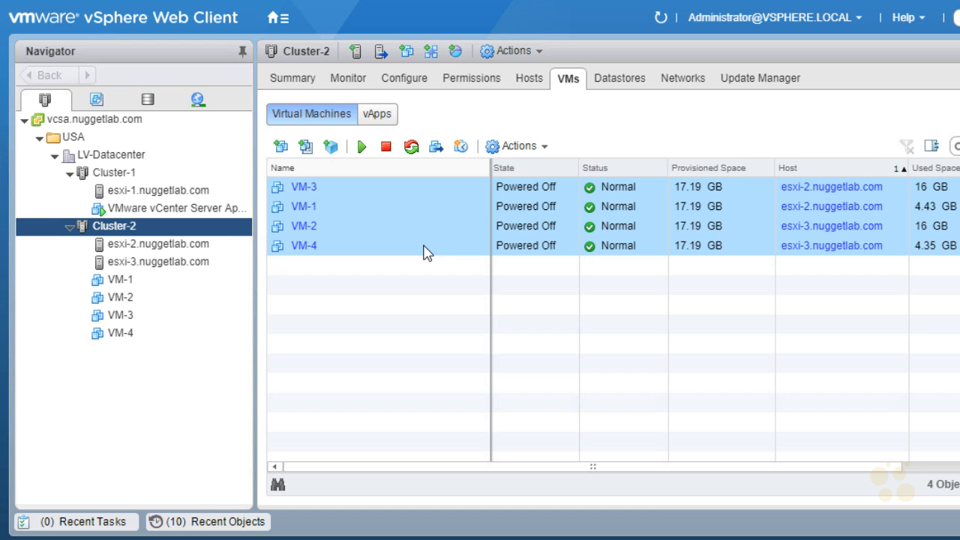
pyautogui.click(361, 146)
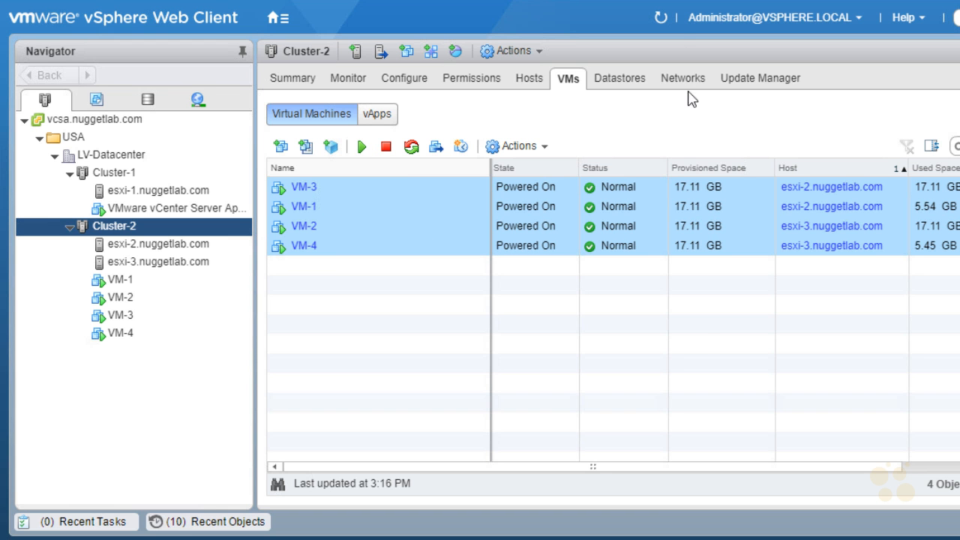
pyautogui.click(660, 18)
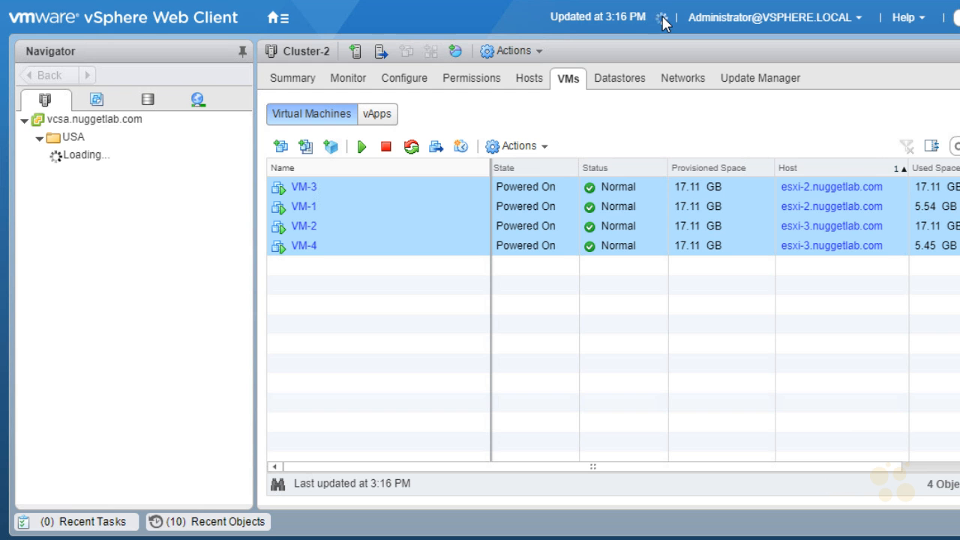
pyautogui.click(660, 18)
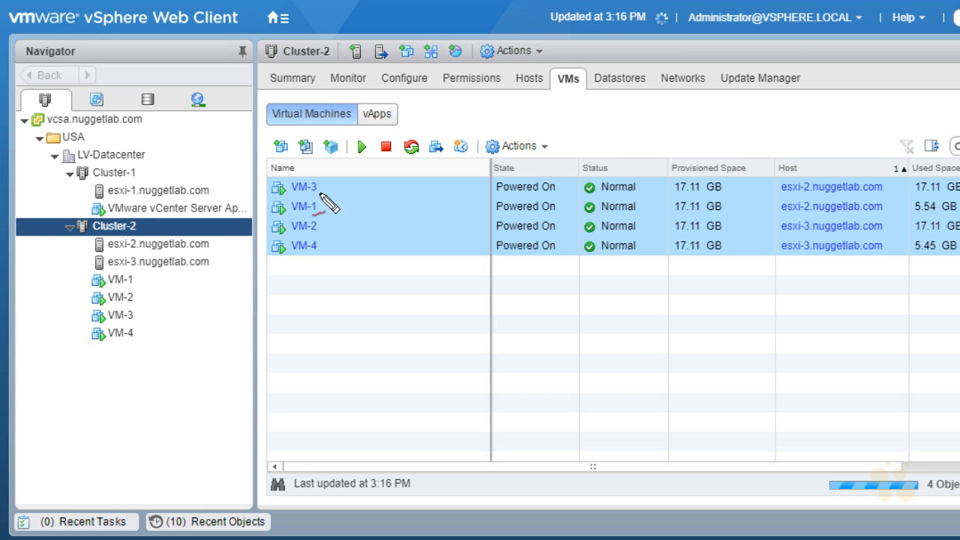
pyautogui.moveTo(786, 179); pyautogui.dragTo(781, 215)
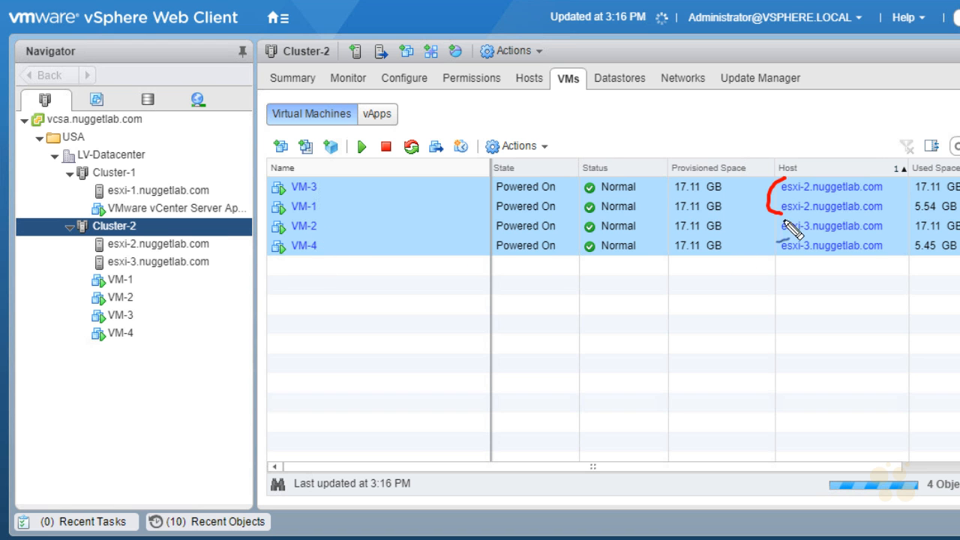
pyautogui.moveTo(787, 218); pyautogui.dragTo(776, 256)
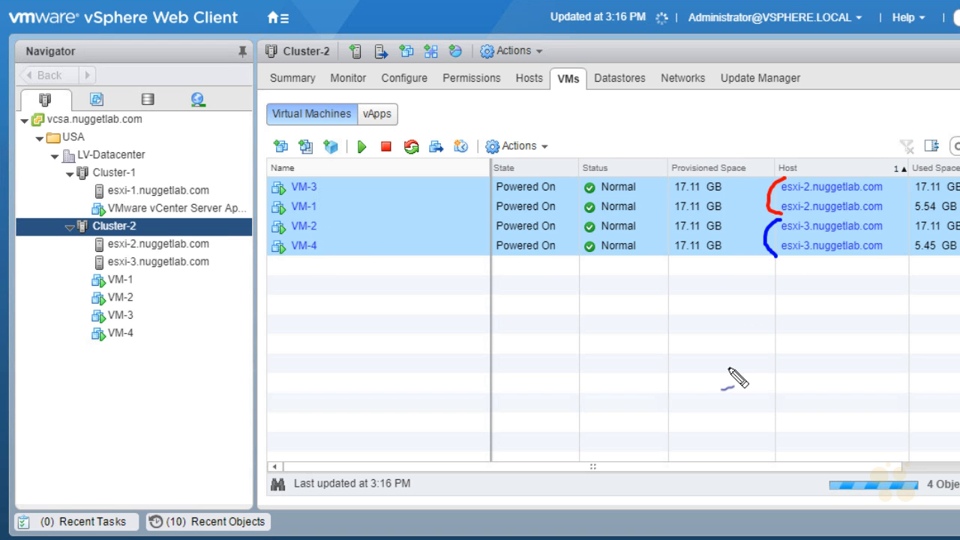
pyautogui.press('Escape')
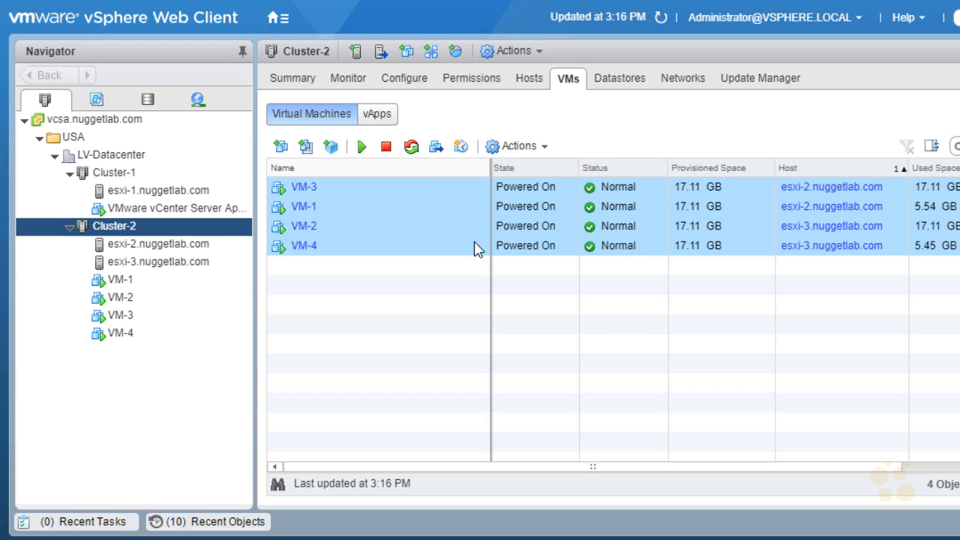
# Step: Examine Cluster-2's vSphere HA monitoring summary for the master host, connected hosts, host failure states, maintenance mode and protected virtual machines
pyautogui.click(352, 80)
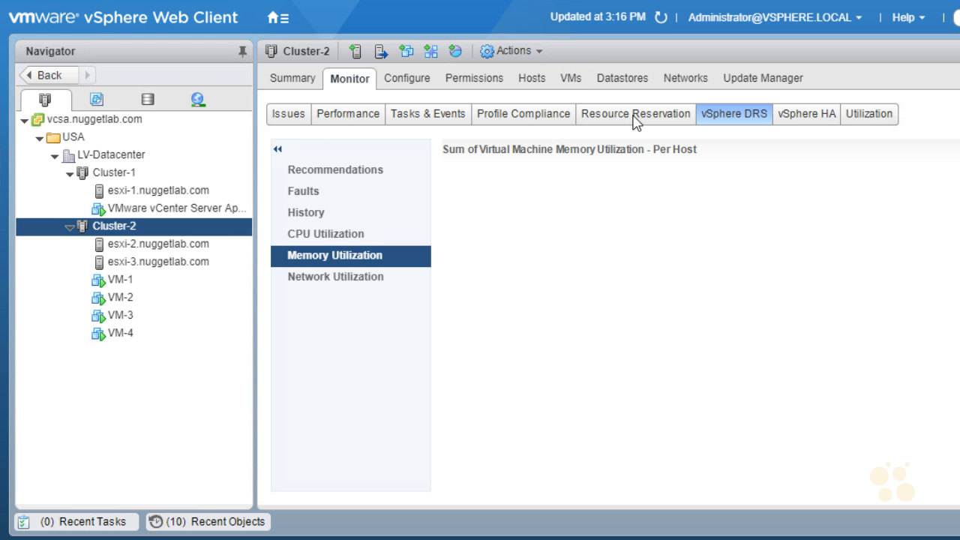
pyautogui.click(807, 120)
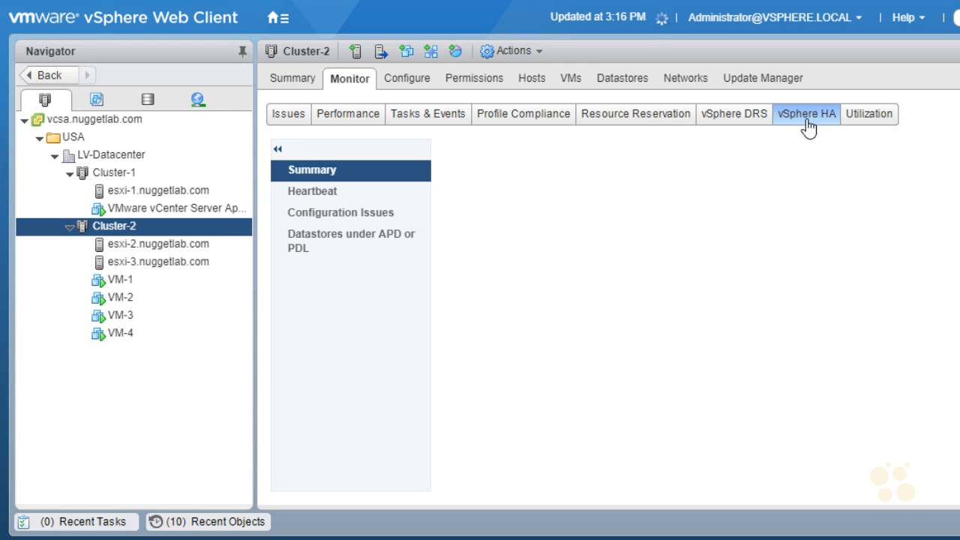
pyautogui.moveTo(585, 208)
pyautogui.mouseDown()
pyautogui.moveTo(613, 207)
pyautogui.moveTo(601, 216)
pyautogui.moveTo(621, 231)
pyautogui.mouseUp()
pyautogui.moveTo(609, 225); pyautogui.dragTo(611, 239)
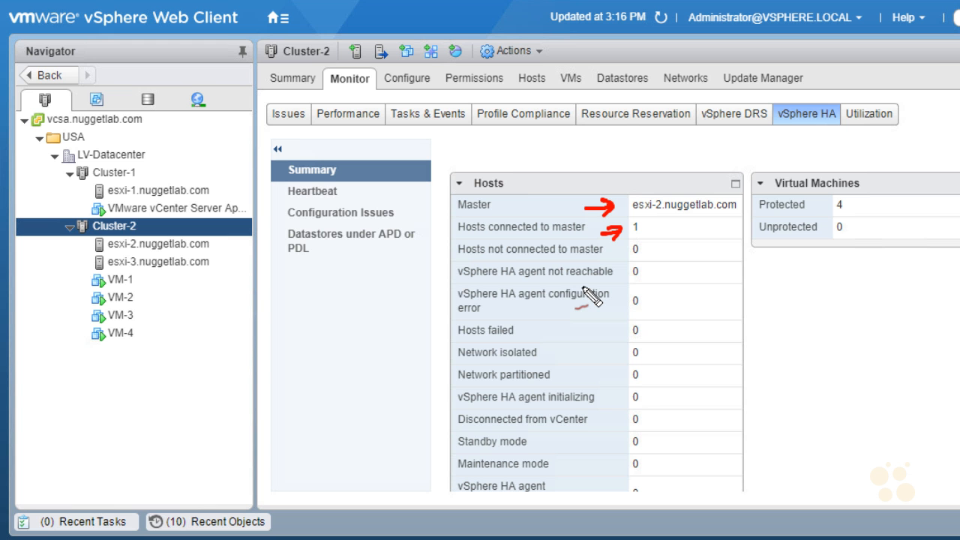
pyautogui.moveTo(101, 280); pyautogui.dragTo(143, 274)
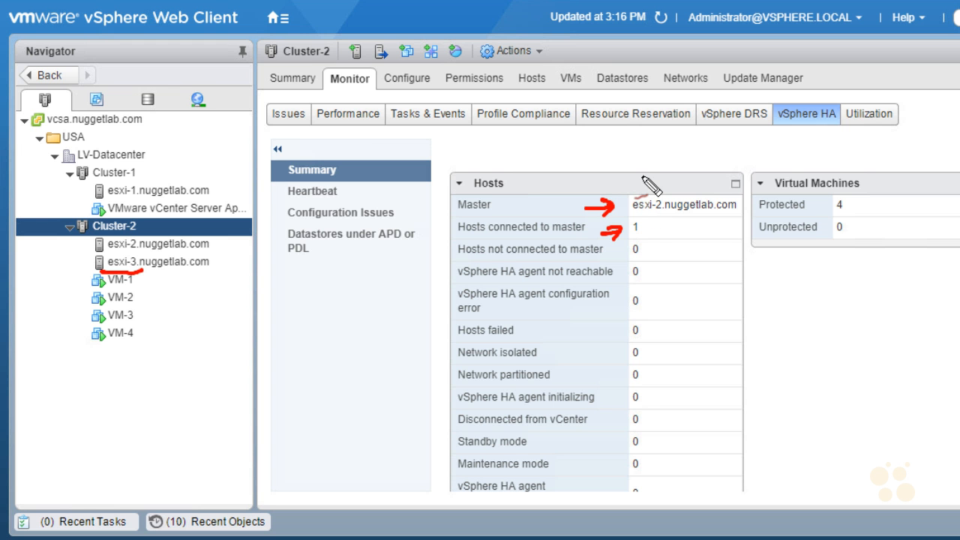
pyautogui.press('Escape')
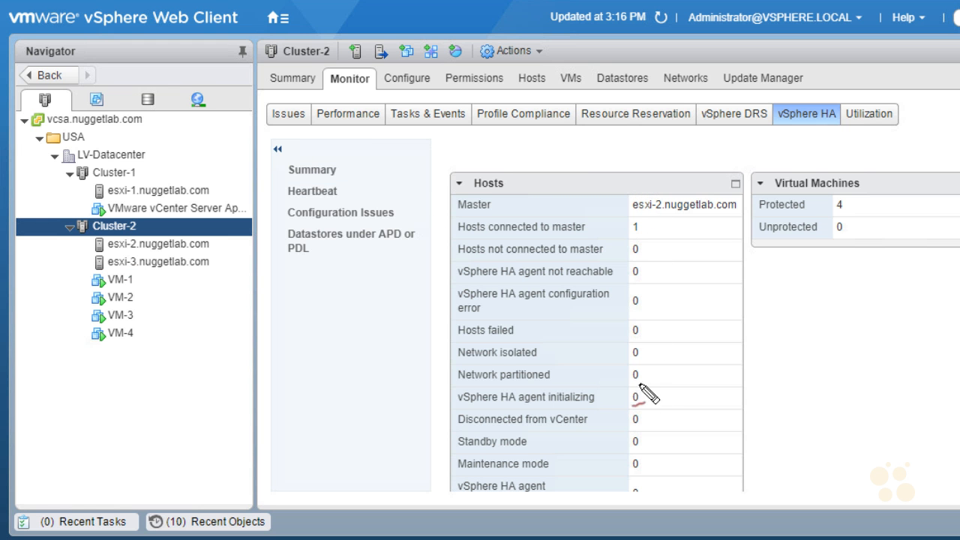
pyautogui.moveTo(421, 255)
pyautogui.mouseDown()
pyautogui.moveTo(441, 252)
pyautogui.moveTo(432, 257)
pyautogui.mouseUp()
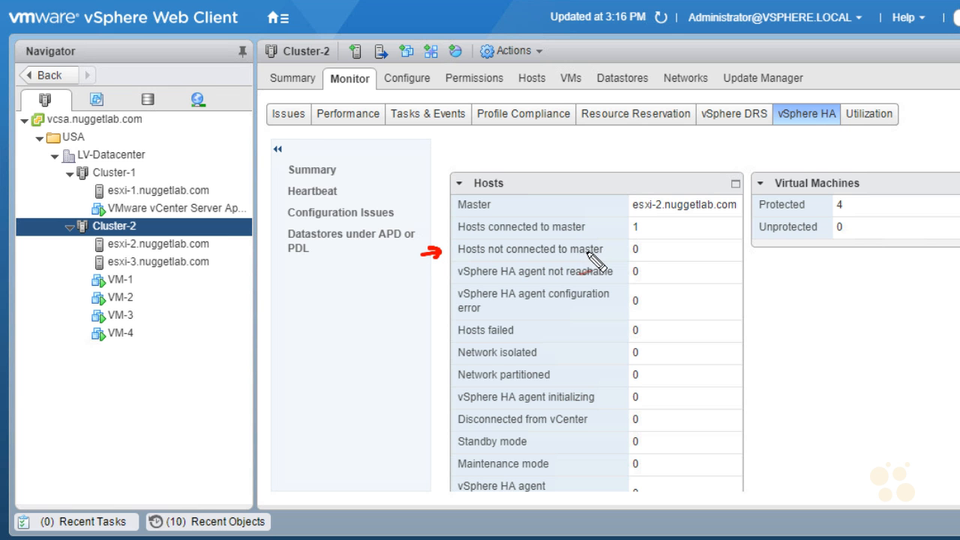
pyautogui.moveTo(418, 341)
pyautogui.mouseDown()
pyautogui.moveTo(448, 331)
pyautogui.moveTo(439, 337)
pyautogui.mouseUp()
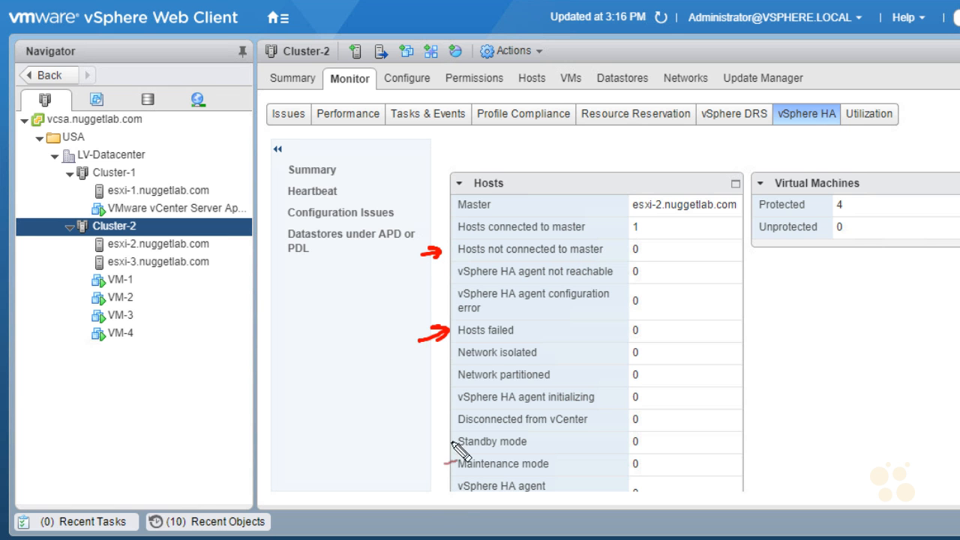
pyautogui.moveTo(422, 369); pyautogui.dragTo(446, 361)
pyautogui.moveTo(432, 352); pyautogui.dragTo(434, 365)
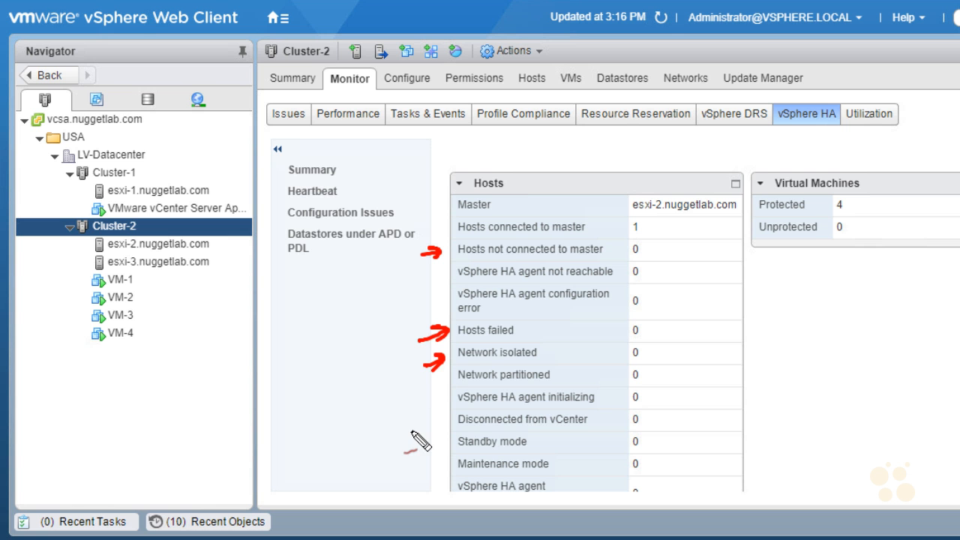
pyautogui.moveTo(628, 482); pyautogui.dragTo(643, 486)
pyautogui.moveTo(450, 473); pyautogui.dragTo(553, 479)
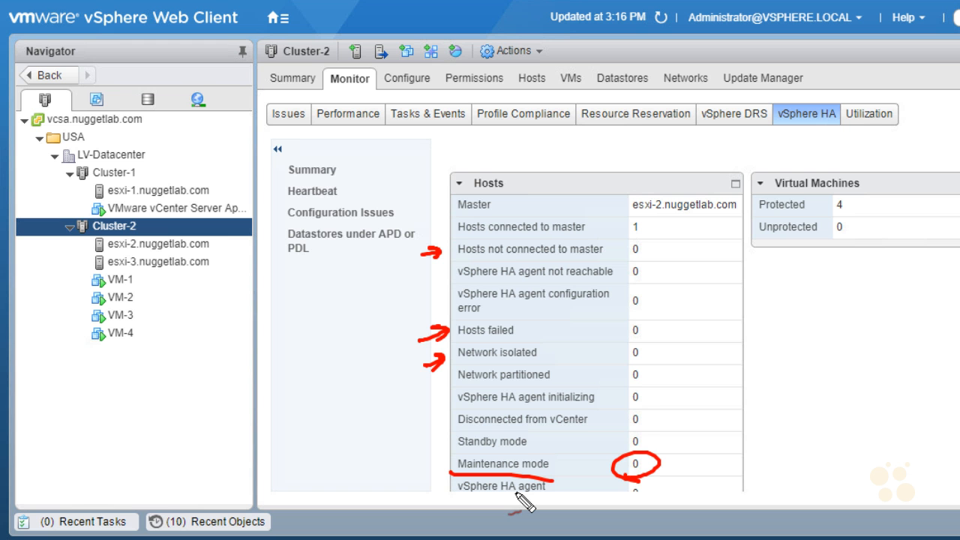
pyautogui.moveTo(857, 214)
pyautogui.mouseDown()
pyautogui.moveTo(867, 208)
pyautogui.moveTo(847, 224)
pyautogui.mouseUp()
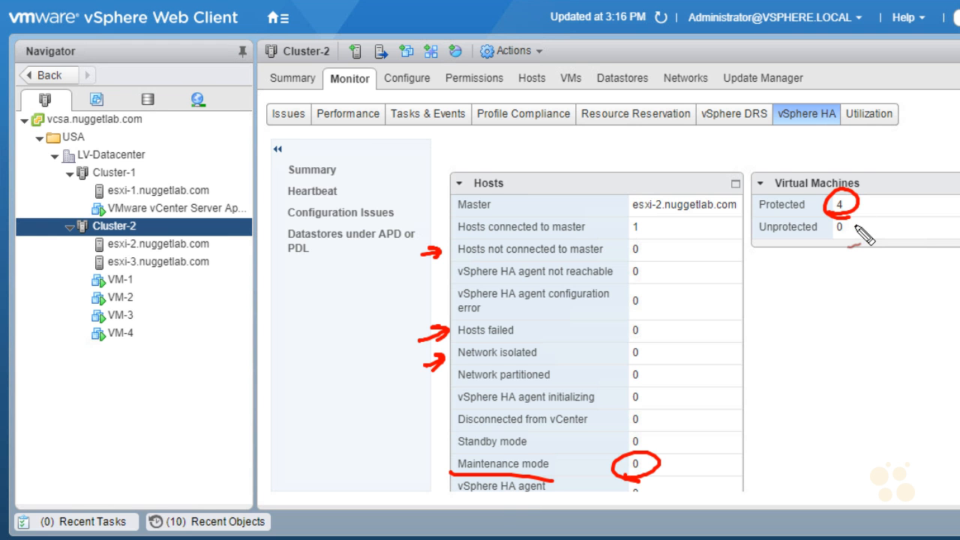
pyautogui.press('Escape')
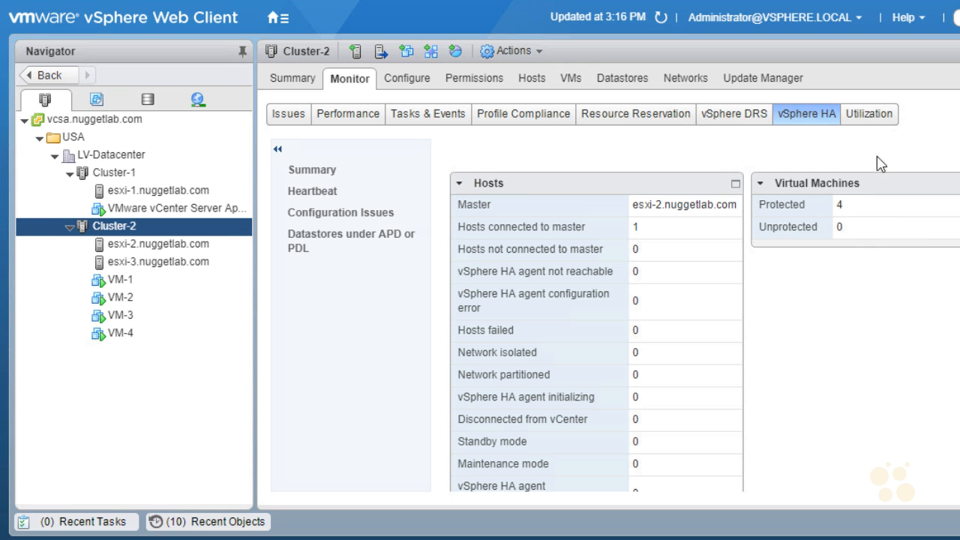
# Step: Check Cluster-2's per-host memory and CPU utilization under vSphere DRS, and view the cluster's summary
pyautogui.click(735, 121)
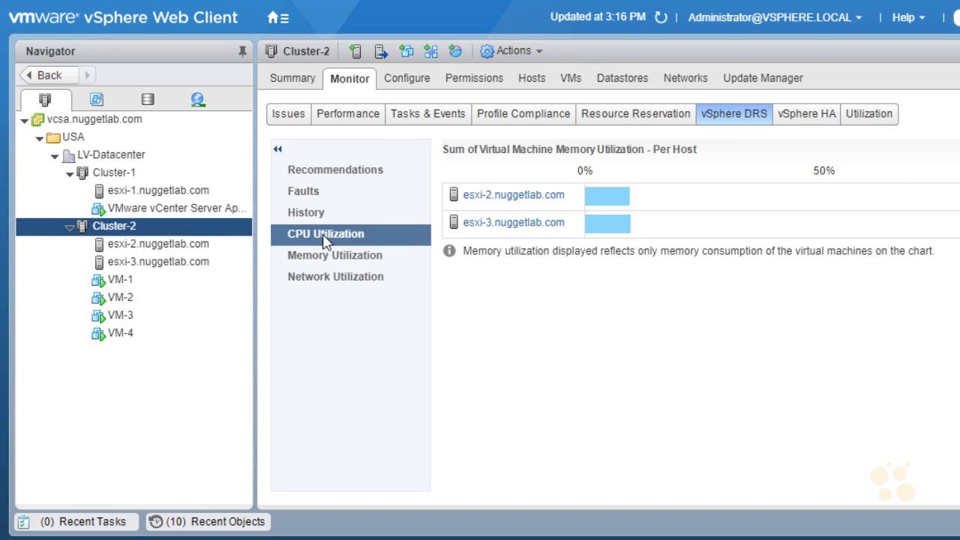
pyautogui.click(337, 234)
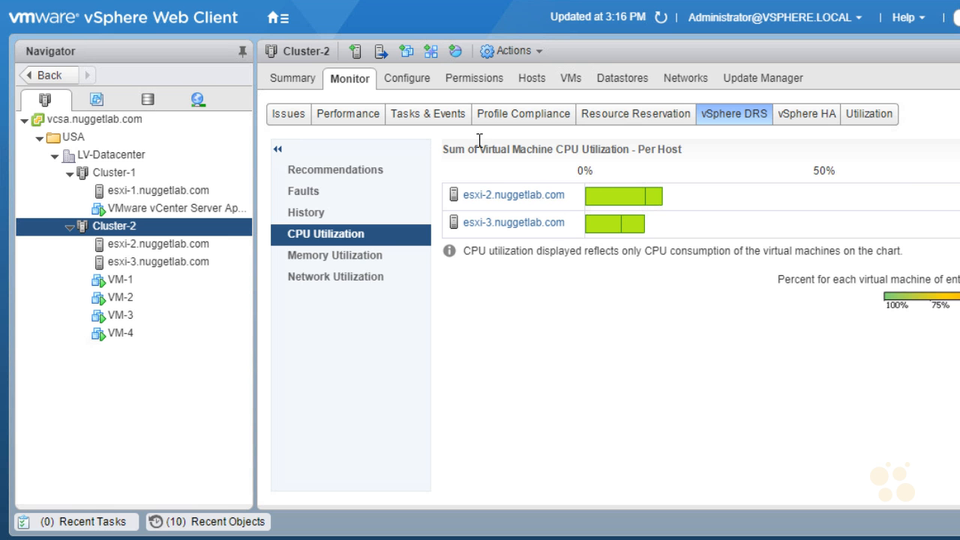
pyautogui.click(295, 84)
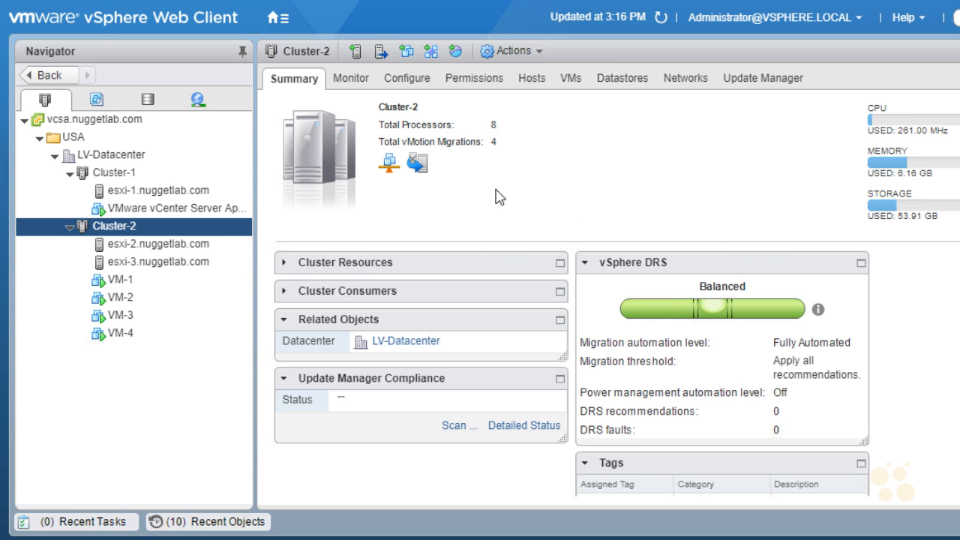
# Step: Shut down host esxi-3.nuggetlab.com in Cluster-2 without putting it in maintenance mode, keeping the default reason text
pyautogui.rightClick(201, 270)
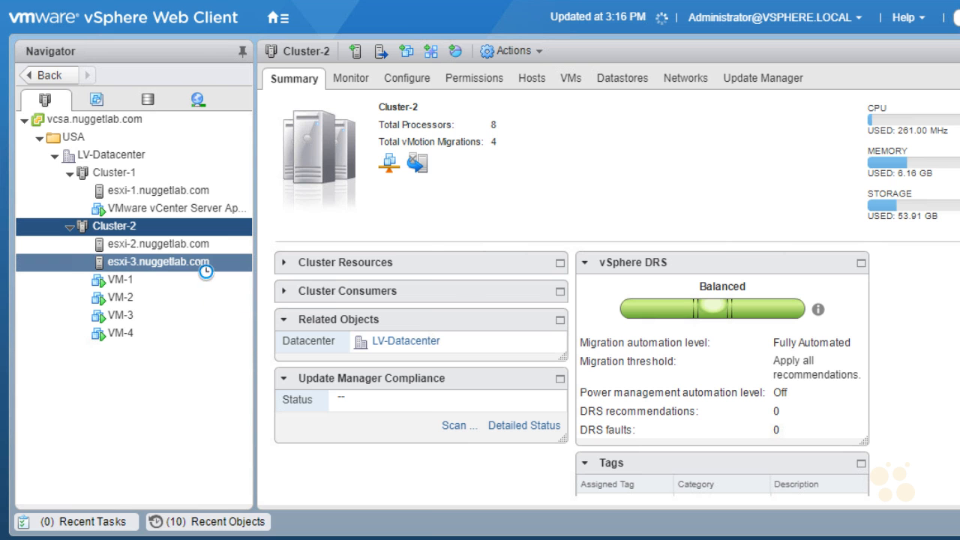
pyautogui.moveTo(358, 140)
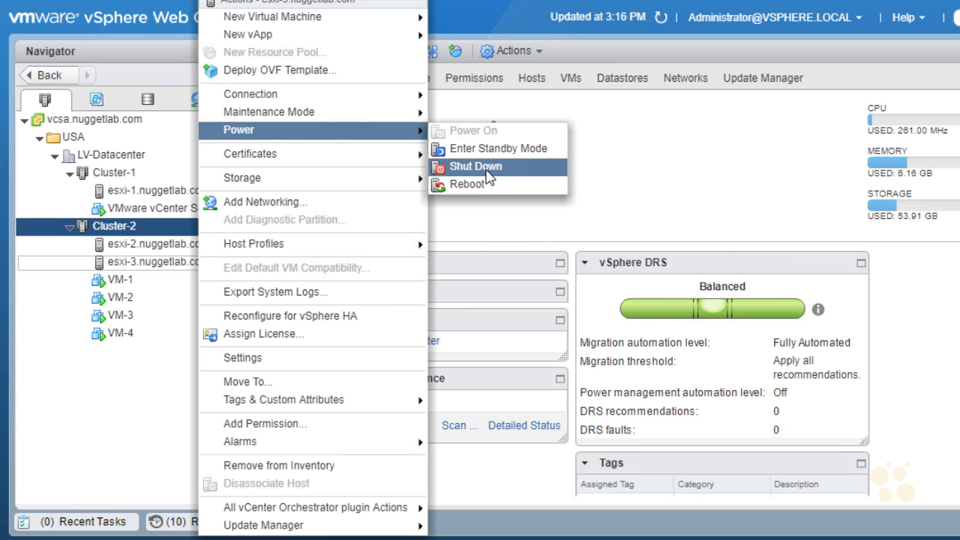
pyautogui.click(495, 176)
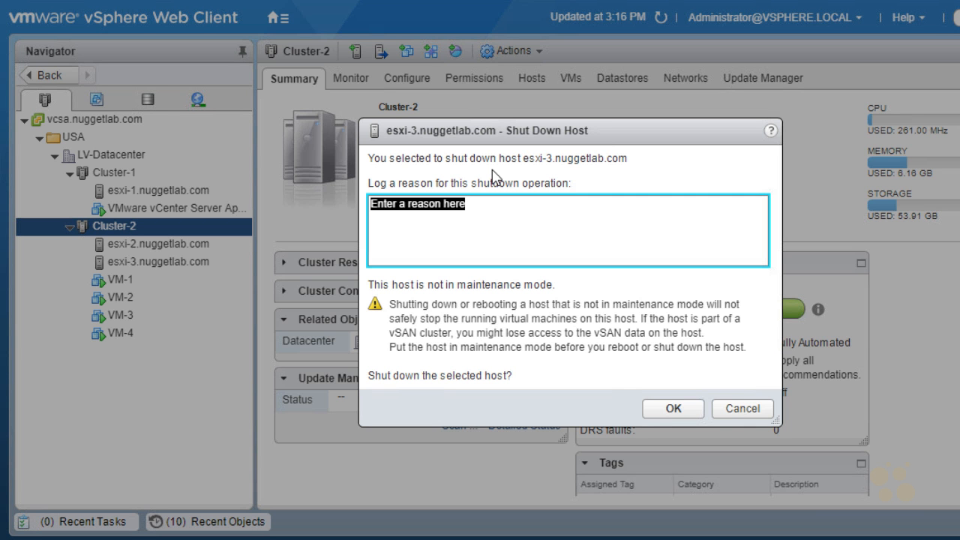
pyautogui.click(672, 410)
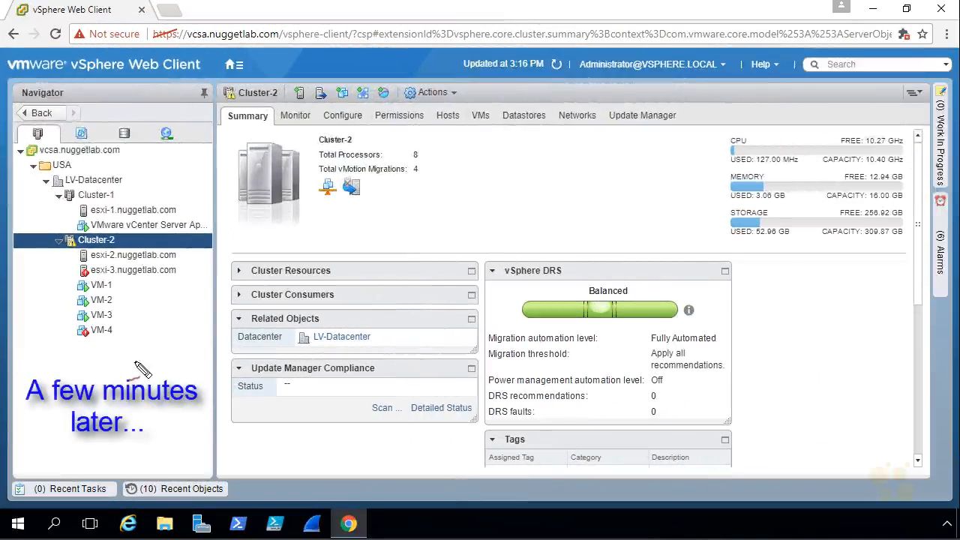
pyautogui.moveTo(42, 280); pyautogui.dragTo(67, 275)
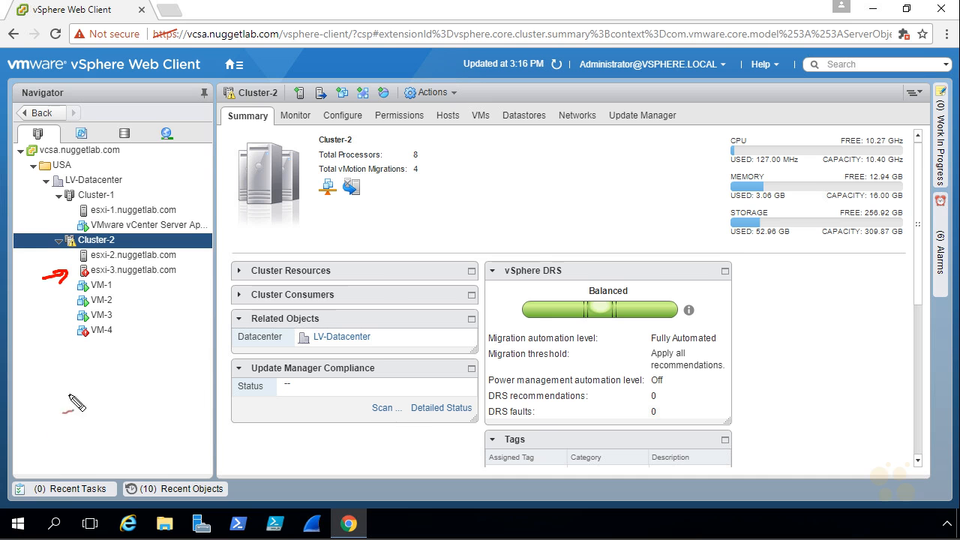
pyautogui.moveTo(43, 347); pyautogui.dragTo(67, 338)
pyautogui.moveTo(81, 246)
pyautogui.mouseDown()
pyautogui.moveTo(63, 255)
pyautogui.moveTo(52, 240)
pyautogui.moveTo(78, 251)
pyautogui.mouseUp()
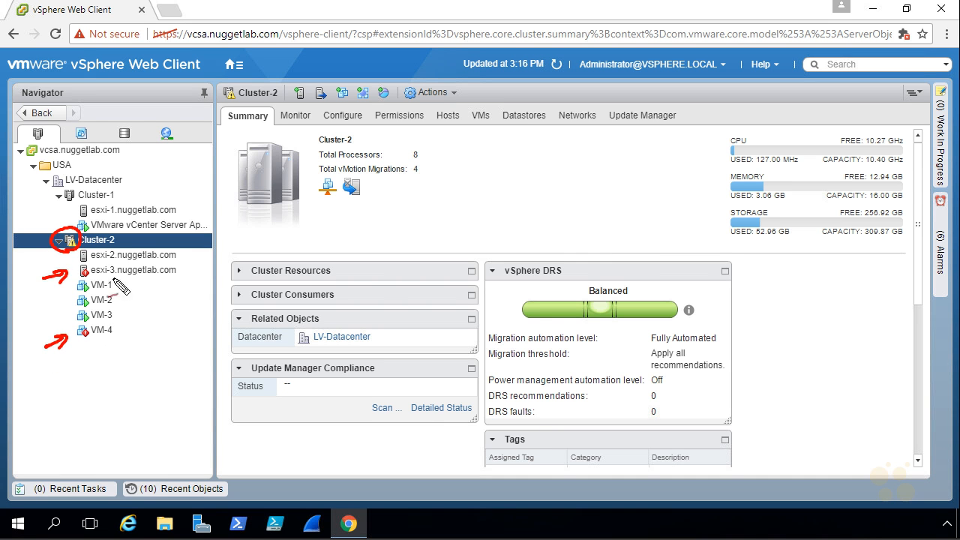
pyautogui.moveTo(82, 426); pyautogui.dragTo(95, 421)
pyautogui.press('Escape')
# Step: Refresh the Cluster-2 summary and check its alerts about the esxi-3 host and the vSphere HA failover
pyautogui.click(126, 336)
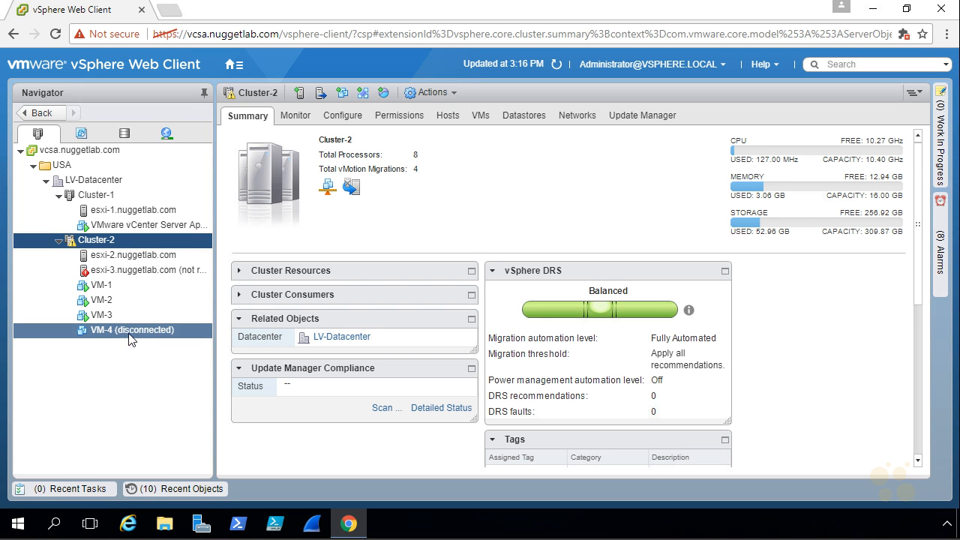
pyautogui.click(128, 316)
pyautogui.click(96, 240)
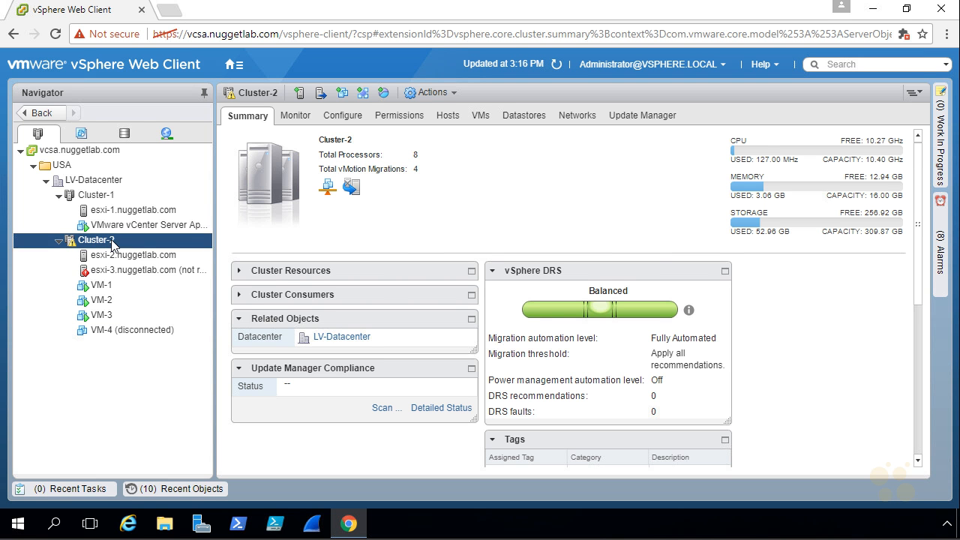
pyautogui.click(555, 66)
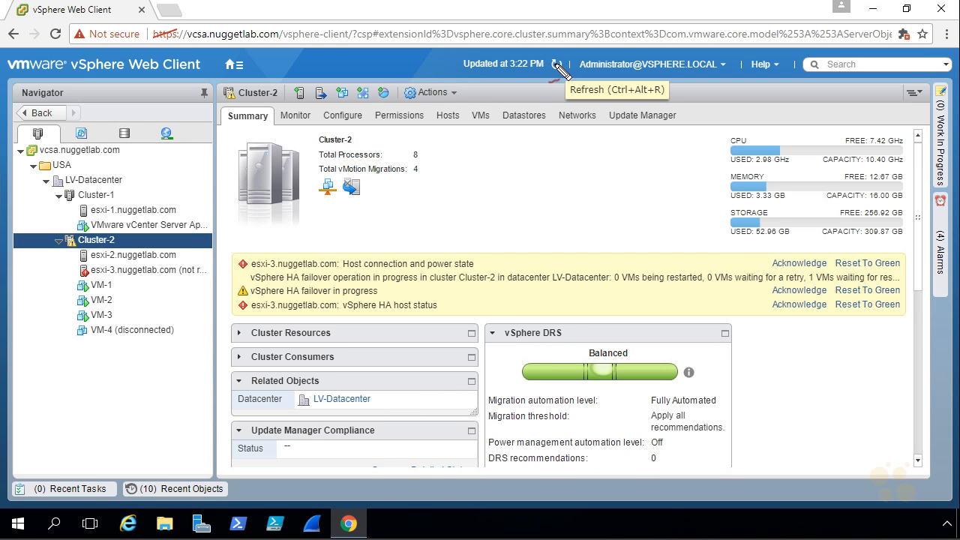
pyautogui.moveTo(233, 126)
pyautogui.mouseDown()
pyautogui.moveTo(258, 128)
pyautogui.moveTo(239, 129)
pyautogui.mouseUp()
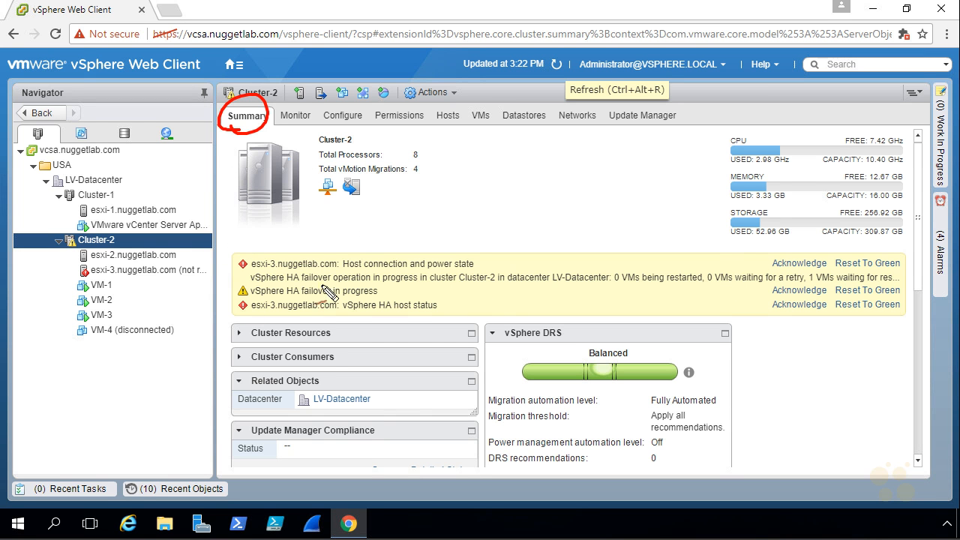
pyautogui.moveTo(231, 121); pyautogui.dragTo(264, 128)
pyautogui.moveTo(447, 302); pyautogui.dragTo(463, 297)
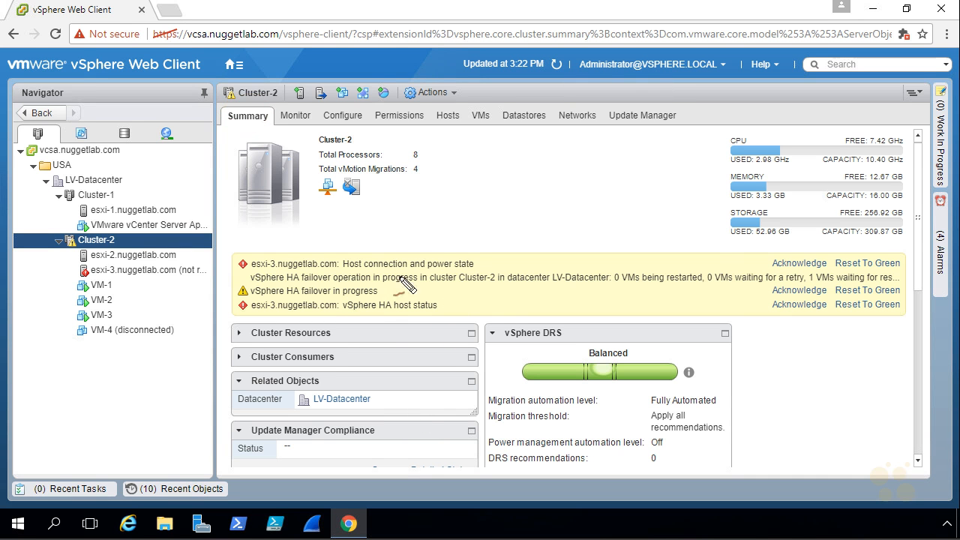
pyautogui.moveTo(280, 300)
pyautogui.mouseDown()
pyautogui.moveTo(281, 270)
pyautogui.moveTo(337, 264)
pyautogui.moveTo(285, 314)
pyautogui.mouseUp()
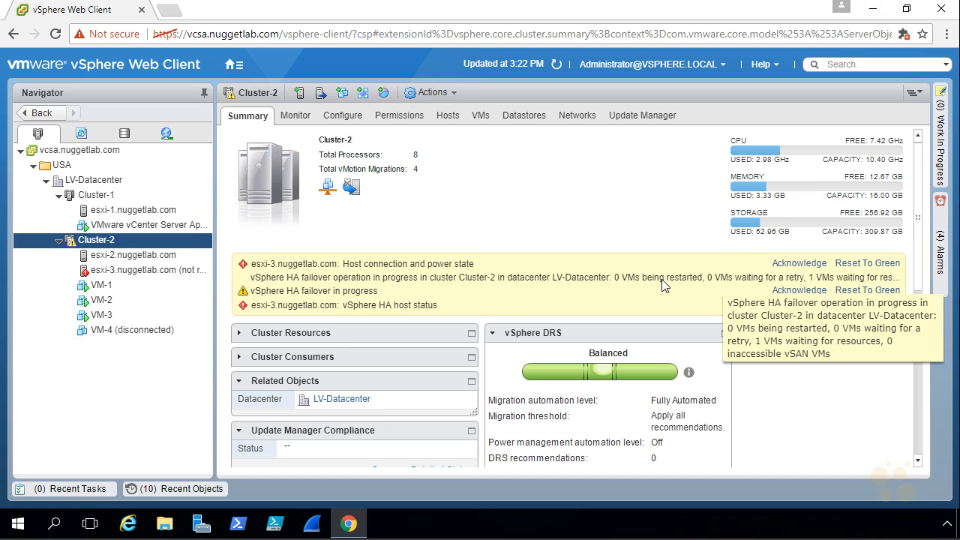
pyautogui.moveTo(903, 390)
pyautogui.mouseDown()
pyautogui.moveTo(953, 361)
pyautogui.moveTo(889, 285)
pyautogui.moveTo(697, 337)
pyautogui.moveTo(911, 389)
pyautogui.mouseUp()
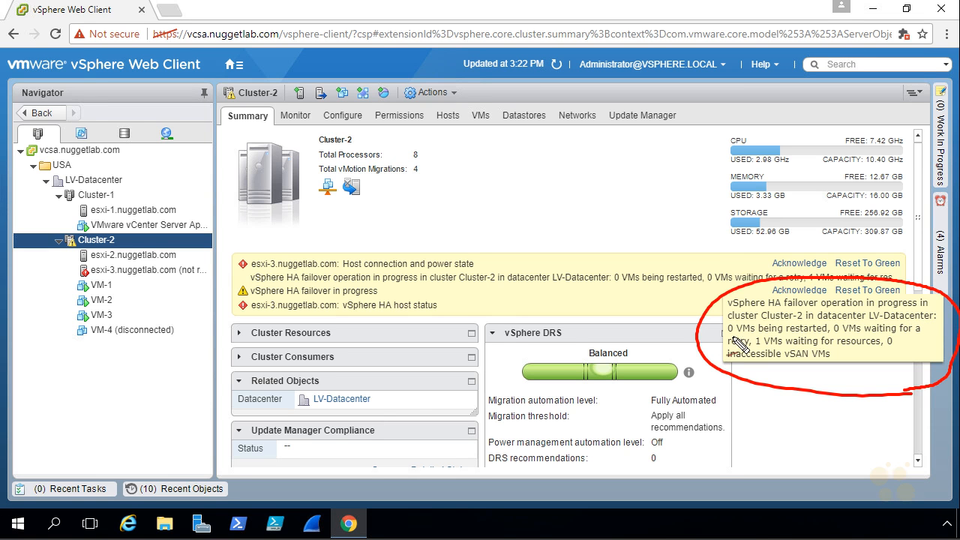
pyautogui.moveTo(725, 330); pyautogui.dragTo(874, 333)
pyautogui.moveTo(887, 351); pyautogui.dragTo(919, 335)
pyautogui.moveTo(729, 350); pyautogui.dragTo(879, 343)
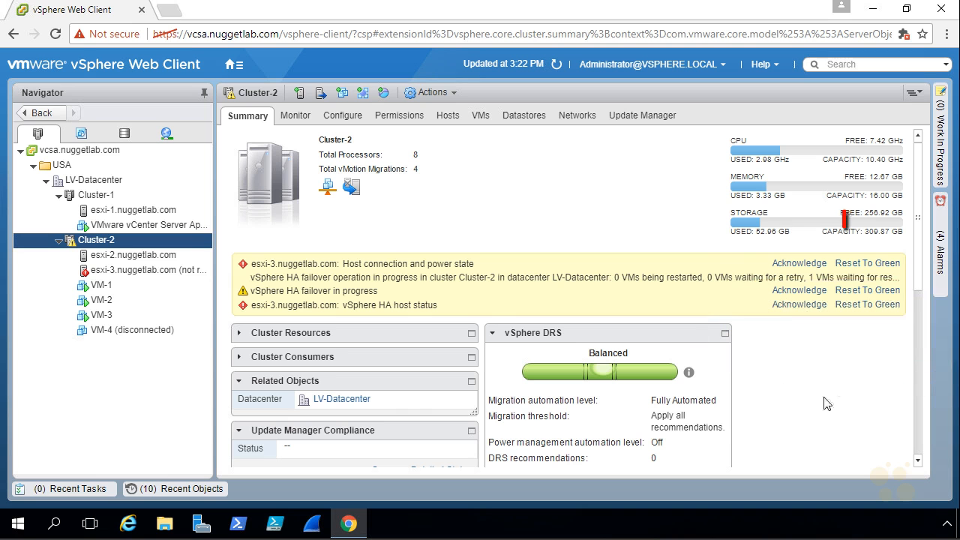
# Step: Review the full, new and acknowledged alarm lists, including the options for esxi-3.nuggetlab.com's host connection and power state alarm
pyautogui.click(940, 255)
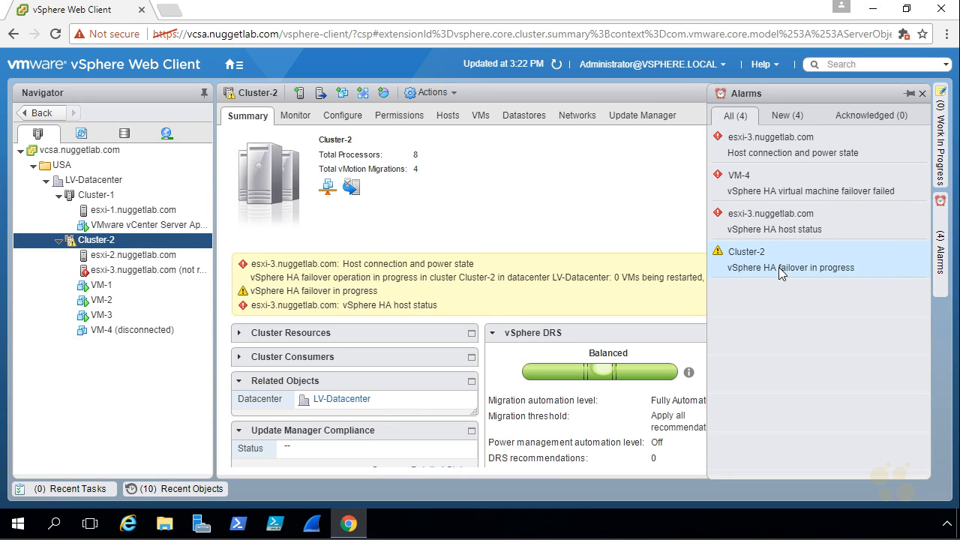
pyautogui.rightClick(773, 142)
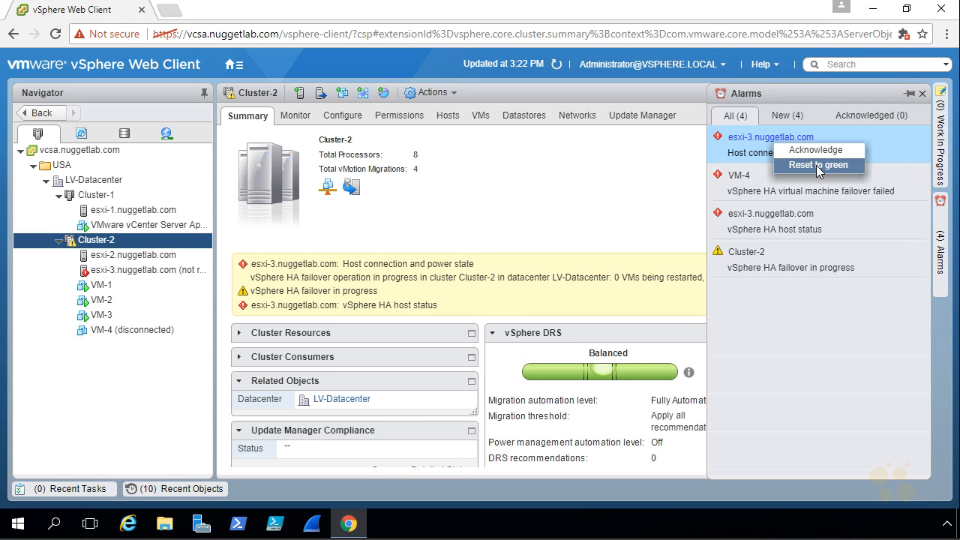
pyautogui.click(816, 165)
pyautogui.click(789, 118)
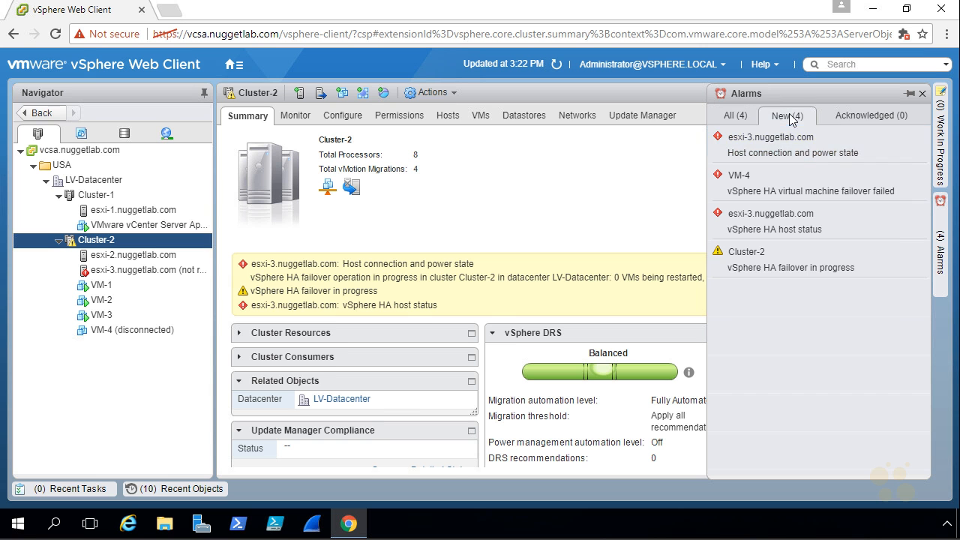
pyautogui.click(872, 116)
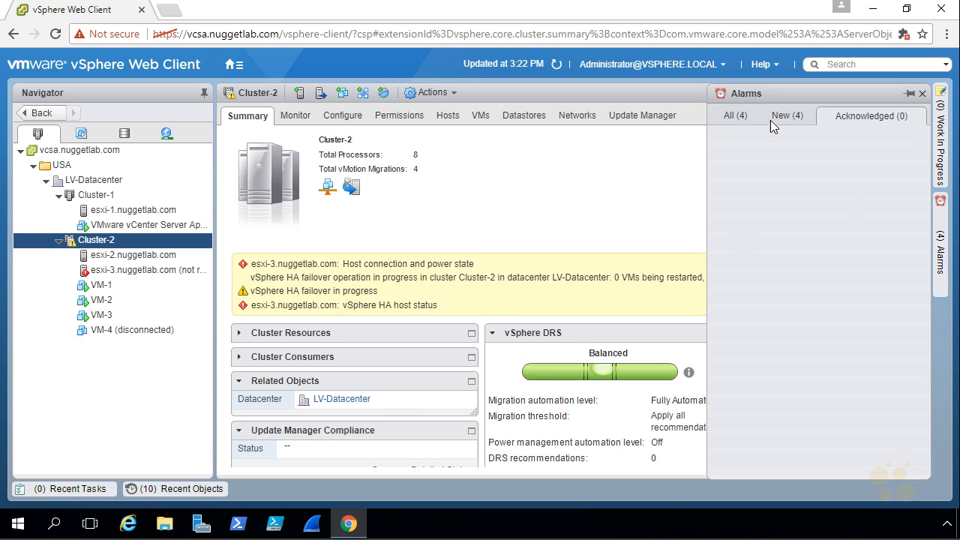
pyautogui.click(741, 116)
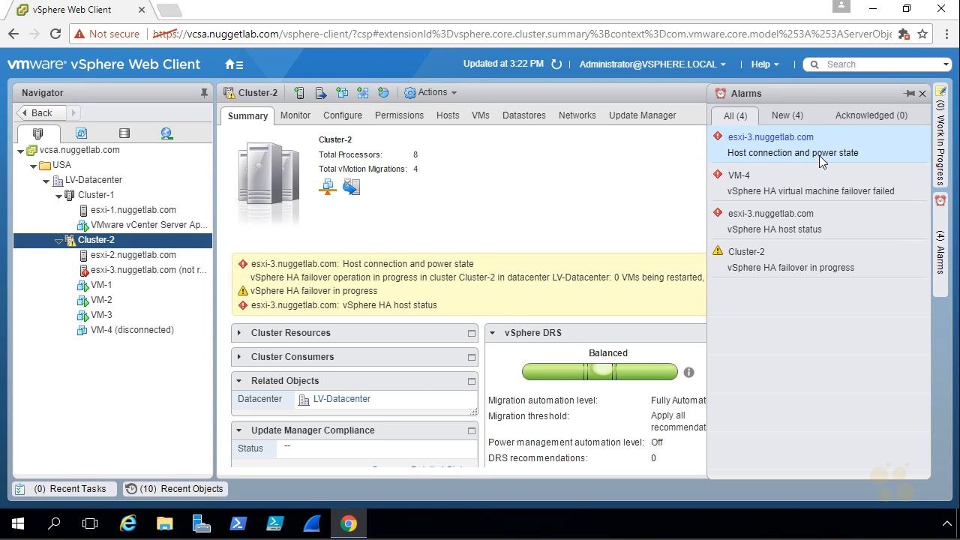
# Step: Acknowledge the host connection and power state alarm of esxi-3.nuggetlab.com and reset it to green from the acknowledged alarms
pyautogui.rightClick(840, 147)
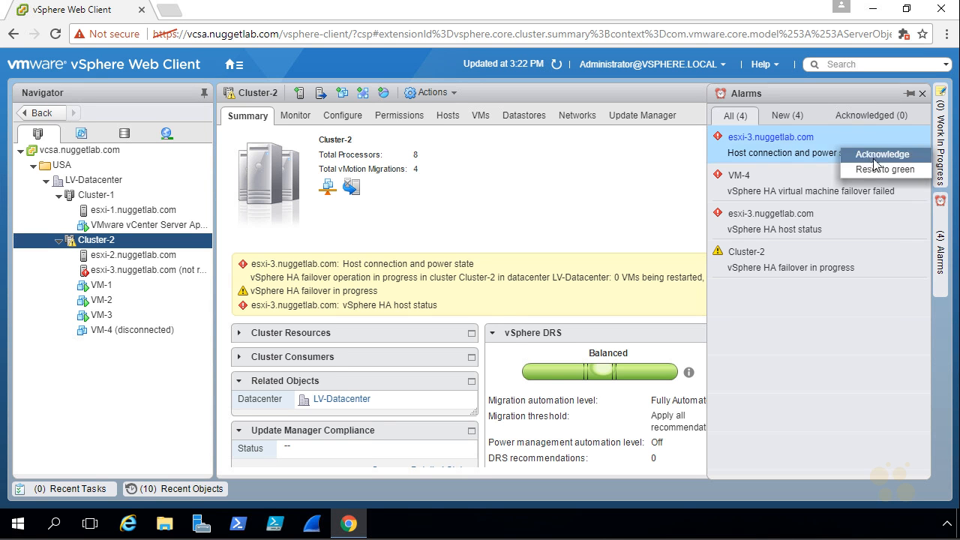
pyautogui.click(869, 155)
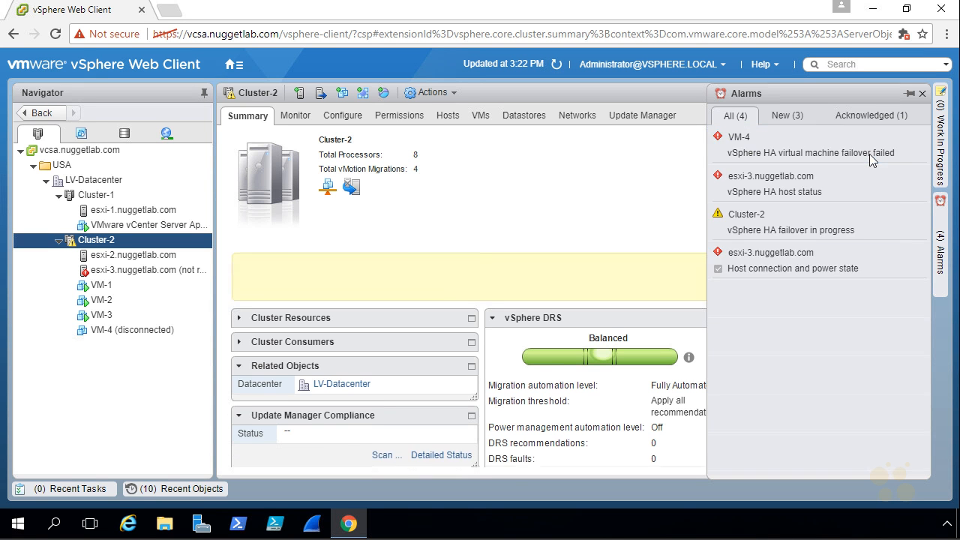
pyautogui.click(861, 116)
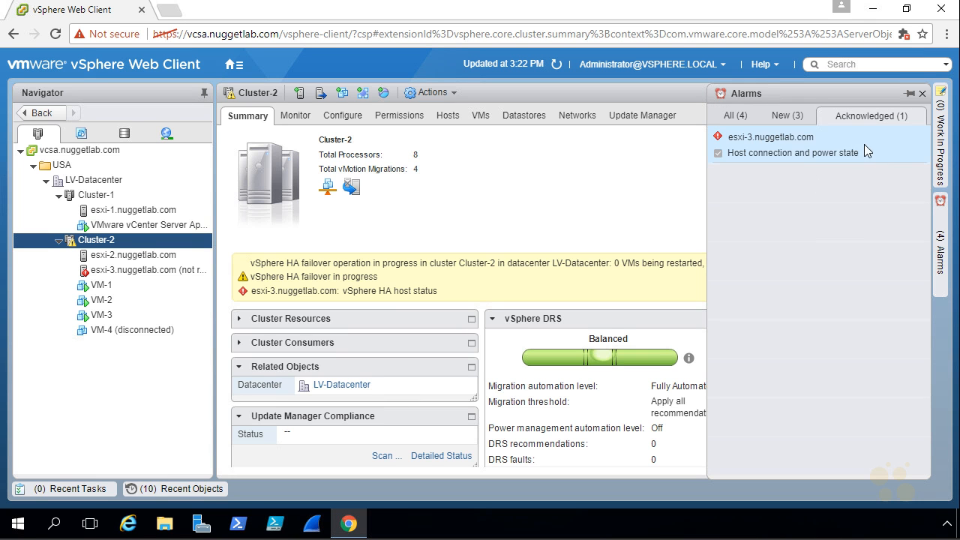
pyautogui.rightClick(869, 149)
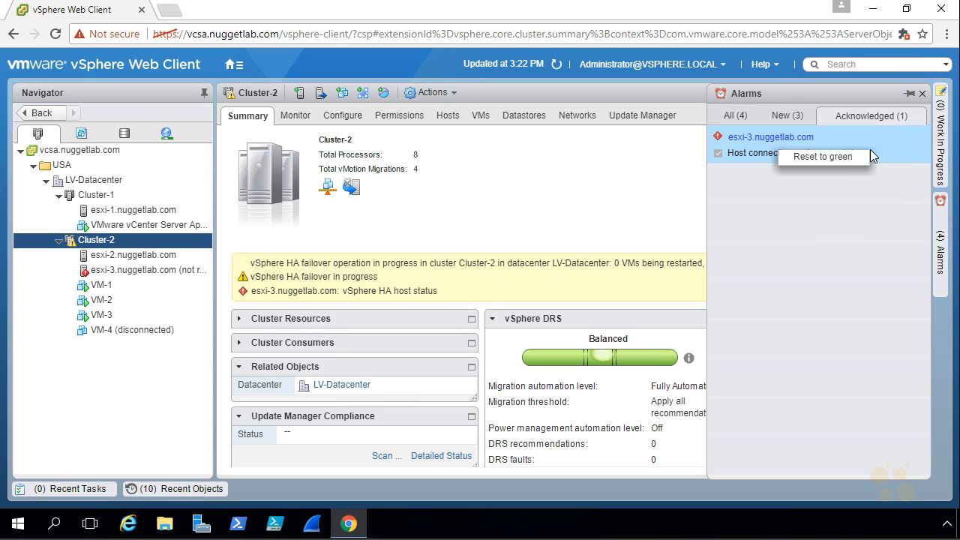
pyautogui.click(829, 159)
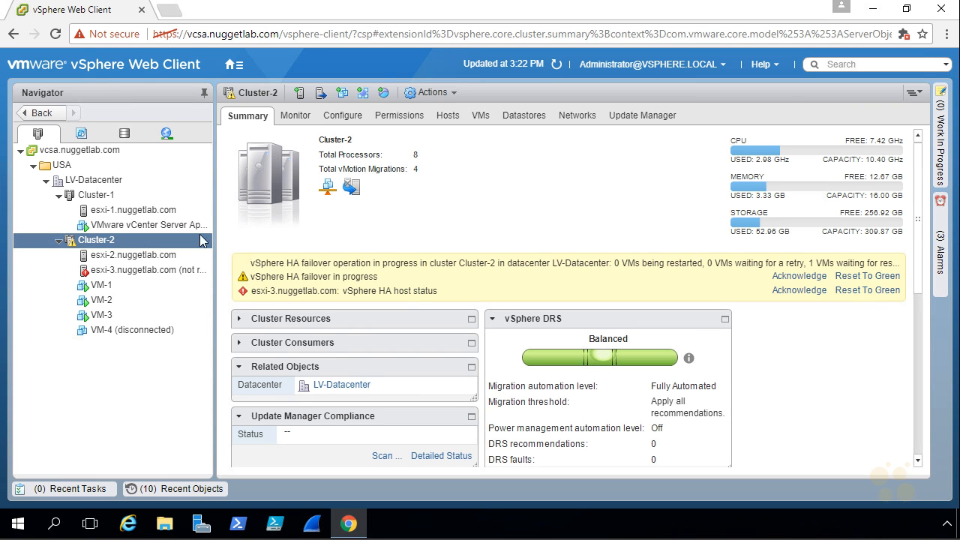
# Step: Check Cluster-2's monitoring data for all issues and triggered alarms
pyautogui.click(294, 118)
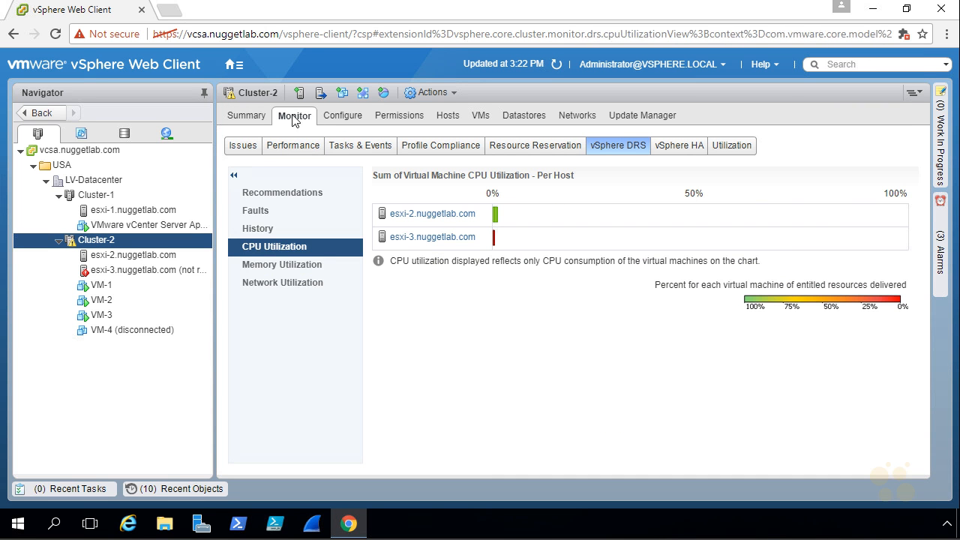
pyautogui.click(241, 150)
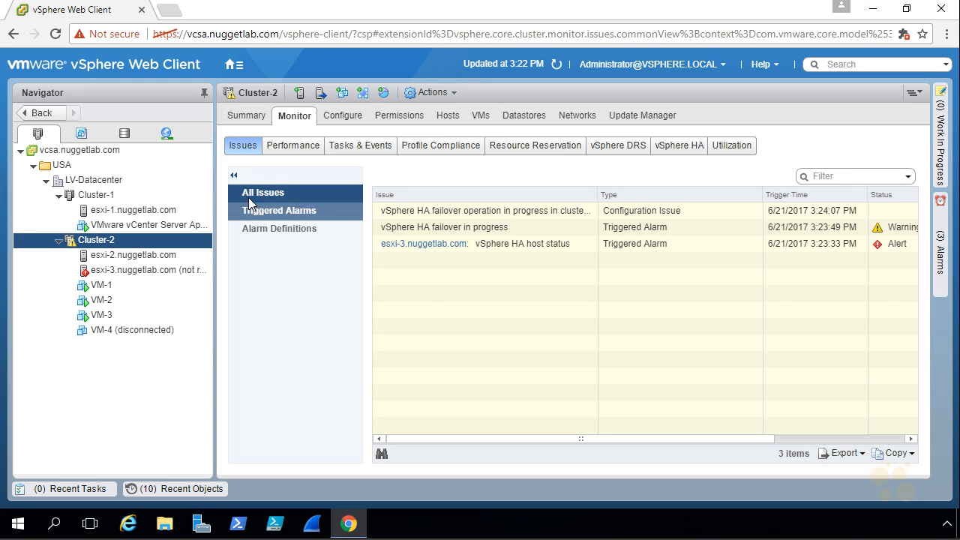
pyautogui.click(291, 208)
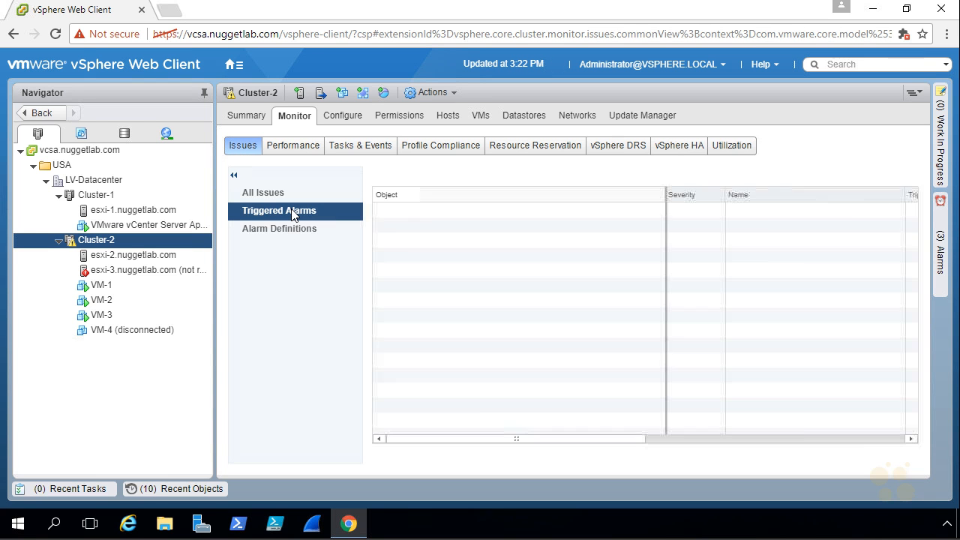
# Step: Examine Cluster-2's events, enlarging the details area and reading the esxi-3 host connection failure and host synchronization errors
pyautogui.click(357, 146)
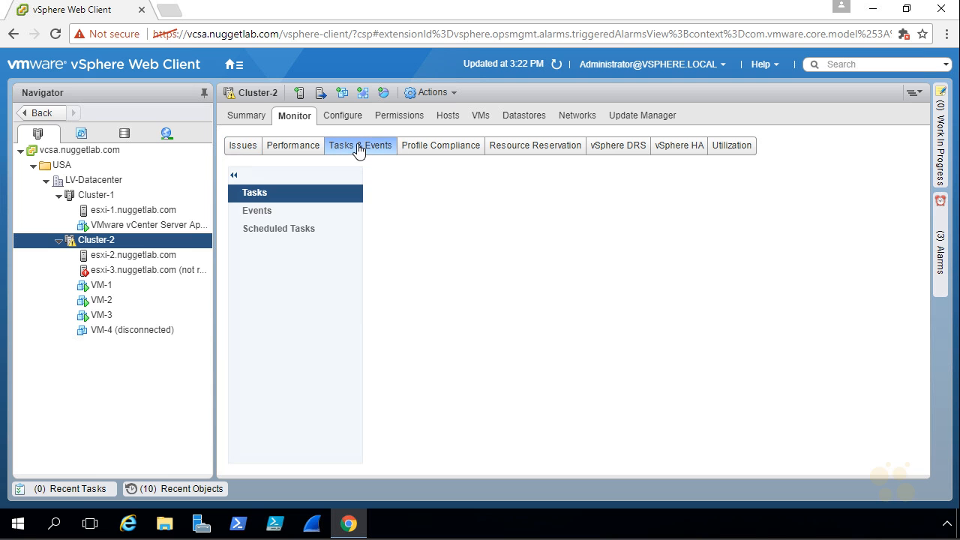
pyautogui.click(264, 210)
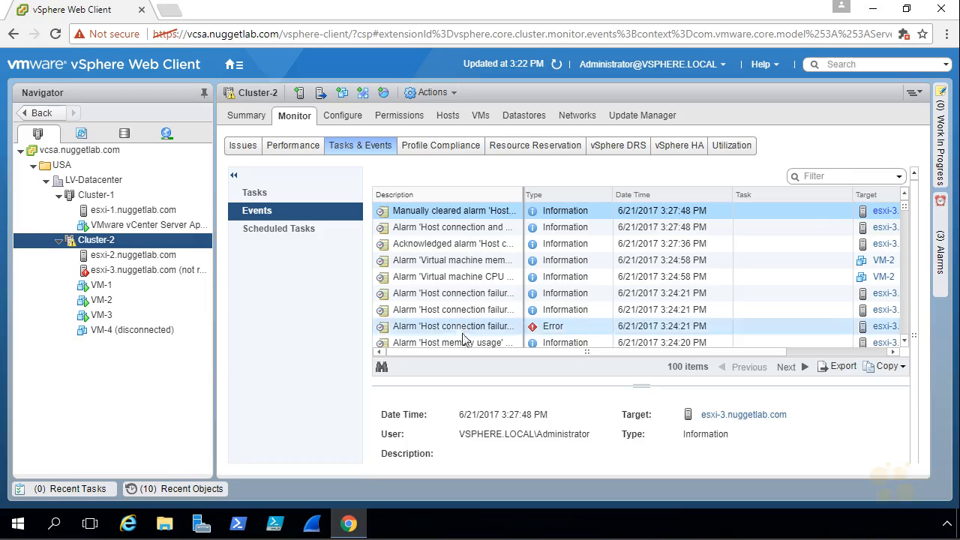
pyautogui.click(553, 328)
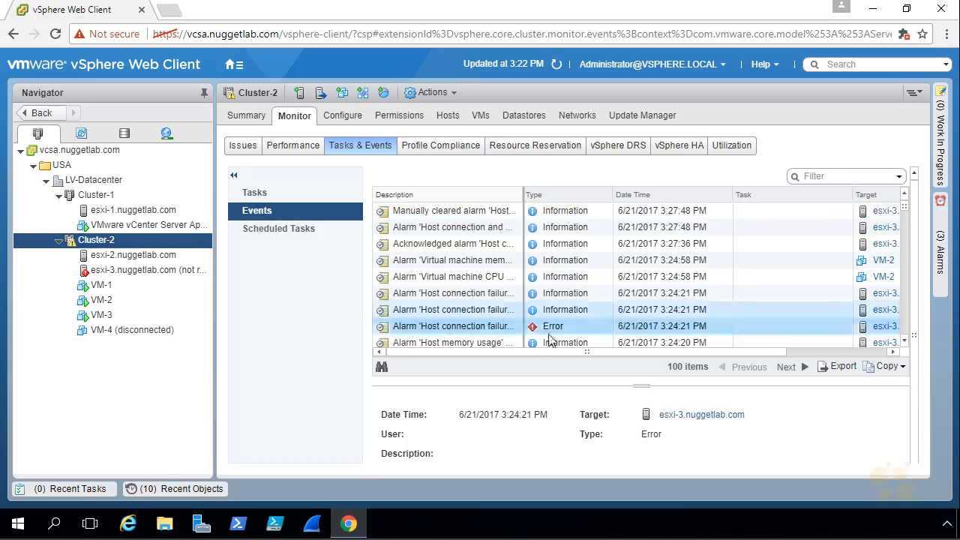
pyautogui.click(486, 332)
pyautogui.moveTo(644, 387); pyautogui.dragTo(645, 301)
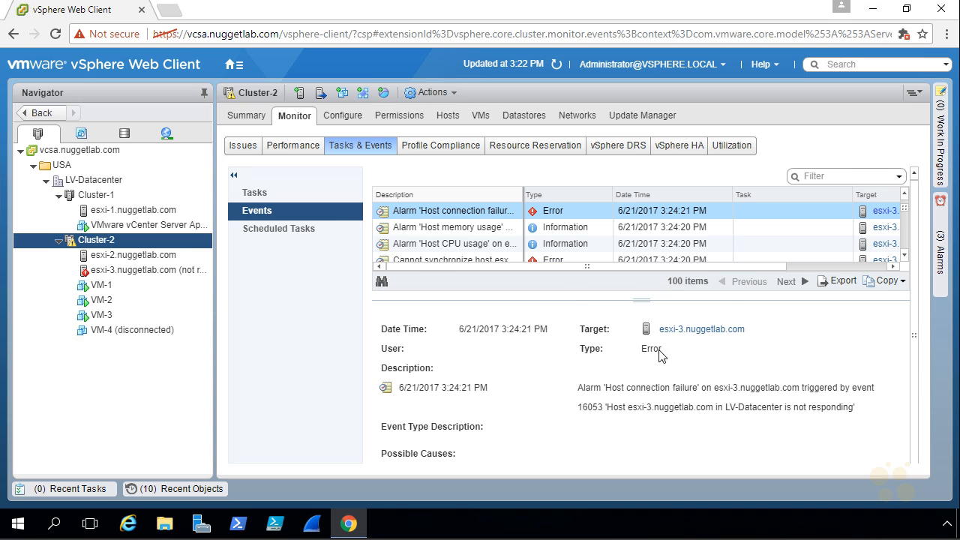
pyautogui.click(905, 255)
pyautogui.click(905, 255)
pyautogui.click(627, 227)
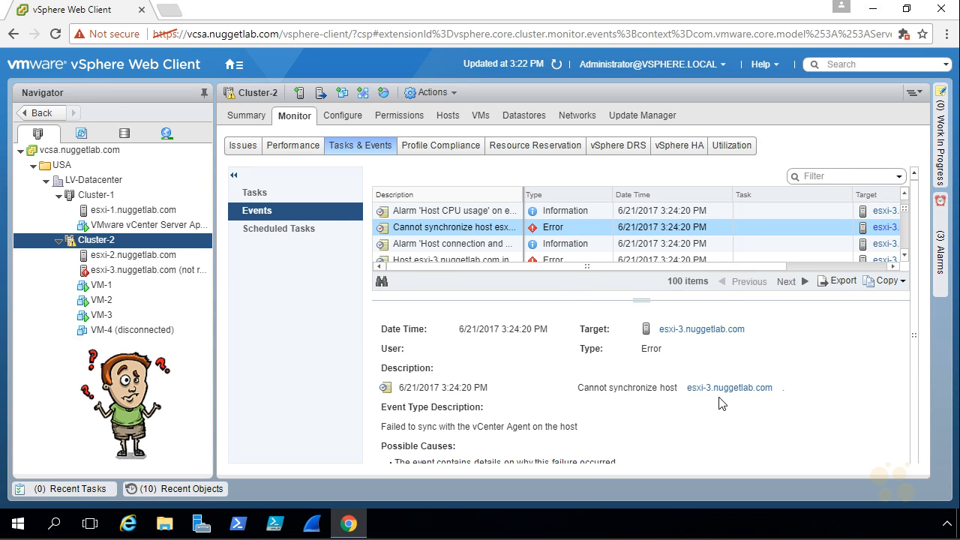
pyautogui.moveTo(710, 417); pyautogui.dragTo(721, 413)
pyautogui.moveTo(92, 310); pyautogui.dragTo(104, 306)
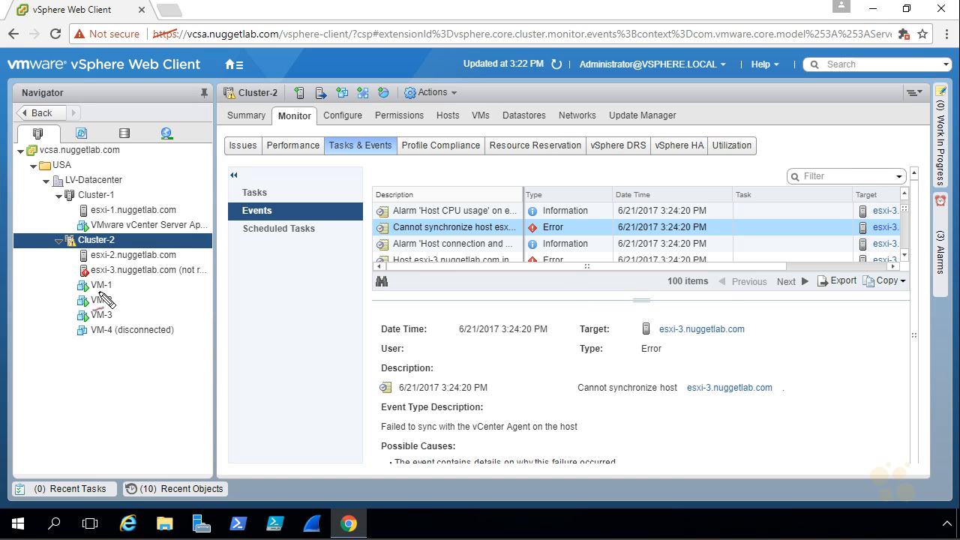
pyautogui.moveTo(48, 284)
pyautogui.mouseDown()
pyautogui.moveTo(69, 286)
pyautogui.moveTo(69, 315)
pyautogui.mouseUp()
pyautogui.moveTo(51, 263); pyautogui.dragTo(75, 257)
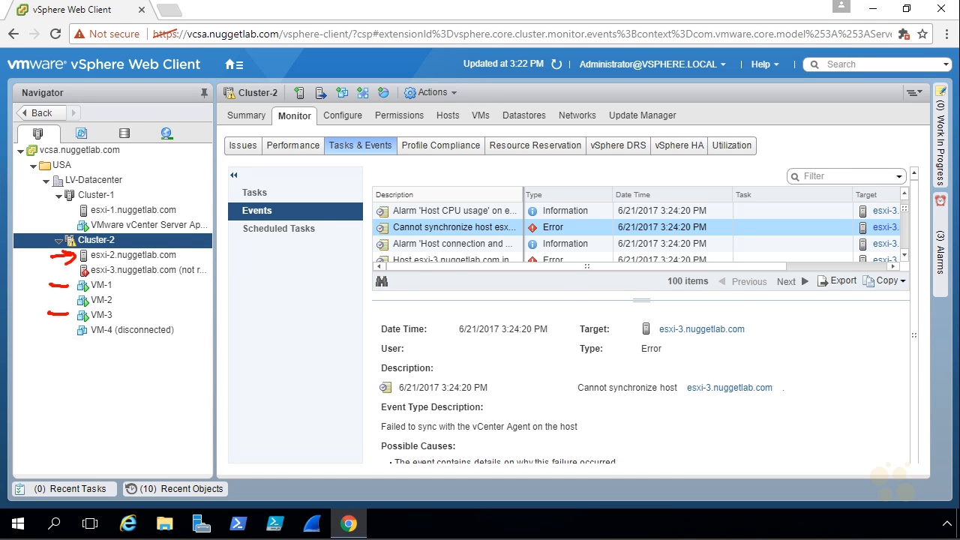
pyautogui.moveTo(48, 331); pyautogui.dragTo(71, 332)
pyautogui.moveTo(52, 296)
pyautogui.mouseDown()
pyautogui.moveTo(73, 296)
pyautogui.moveTo(65, 302)
pyautogui.mouseUp()
pyautogui.moveTo(59, 326); pyautogui.dragTo(62, 336)
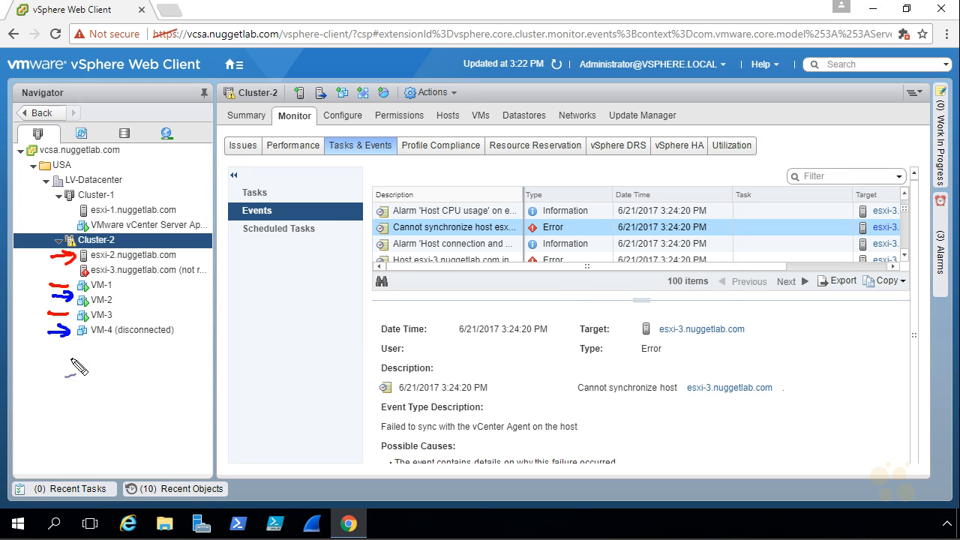
pyautogui.moveTo(166, 291)
pyautogui.mouseDown()
pyautogui.moveTo(147, 276)
pyautogui.moveTo(102, 307)
pyautogui.mouseUp()
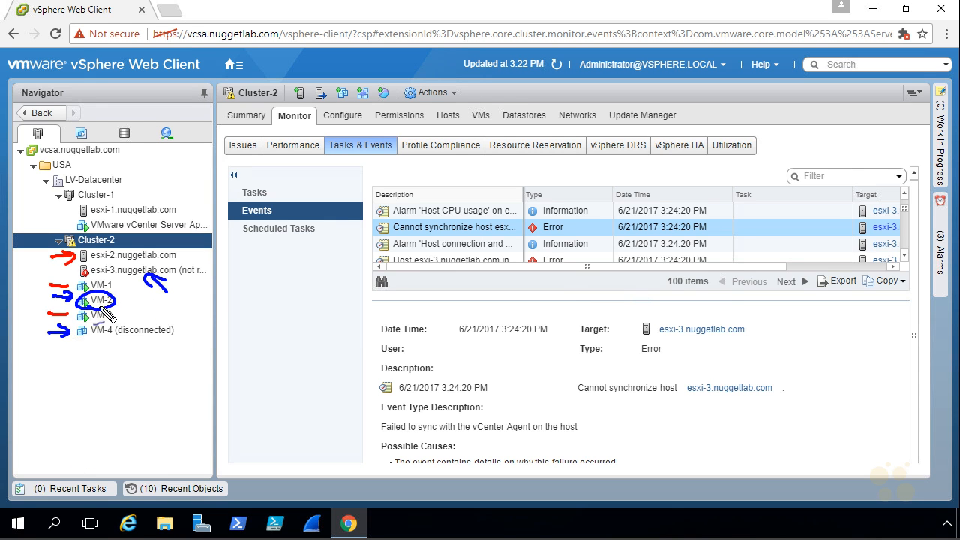
pyautogui.press('Escape')
# Step: Check the state and host assignment of Cluster-2's virtual machines, including VM-2, and view the summary of the disconnected VM-4
pyautogui.click(110, 241)
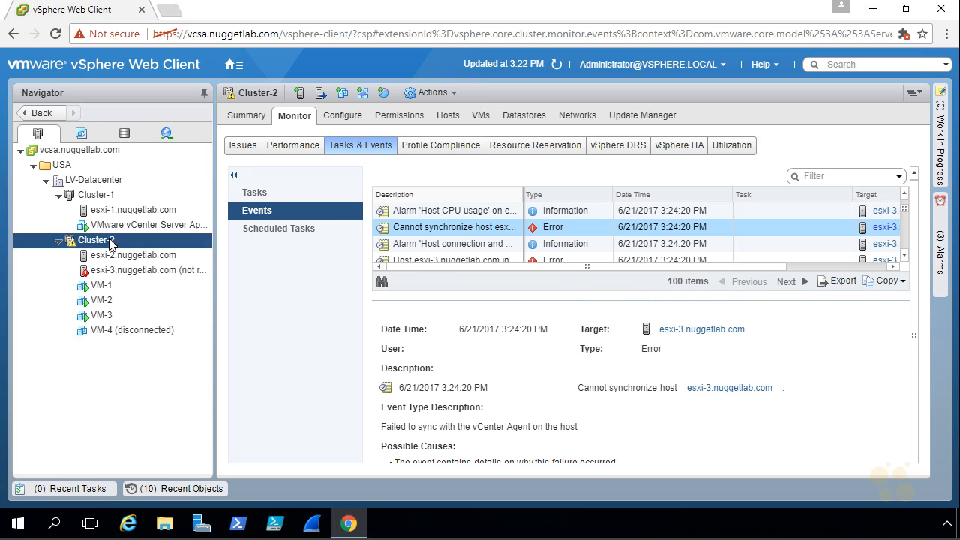
pyautogui.click(479, 116)
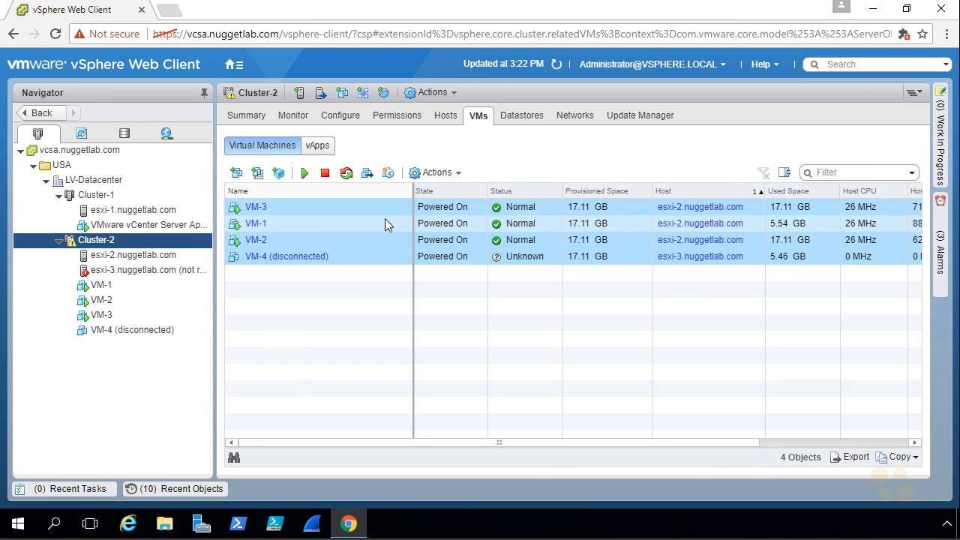
pyautogui.click(391, 240)
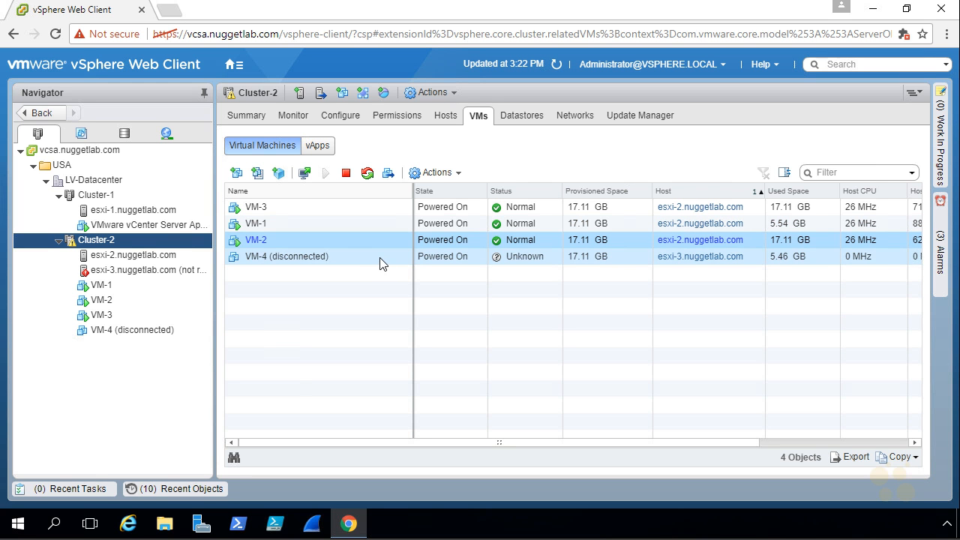
pyautogui.click(133, 330)
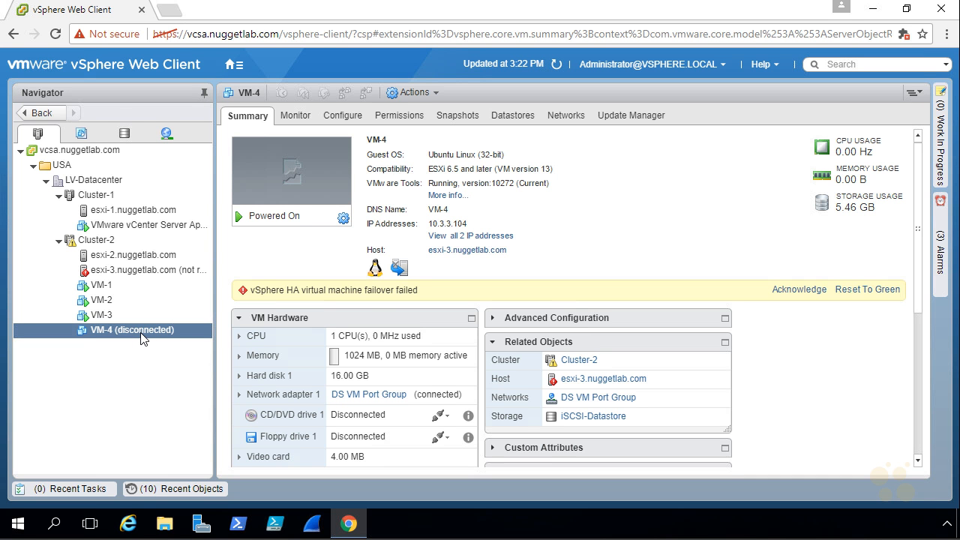
pyautogui.moveTo(142, 338); pyautogui.dragTo(71, 336)
pyautogui.moveTo(42, 268); pyautogui.dragTo(56, 275)
pyautogui.moveTo(160, 298)
pyautogui.mouseDown()
pyautogui.moveTo(155, 285)
pyautogui.moveTo(165, 279)
pyautogui.mouseUp()
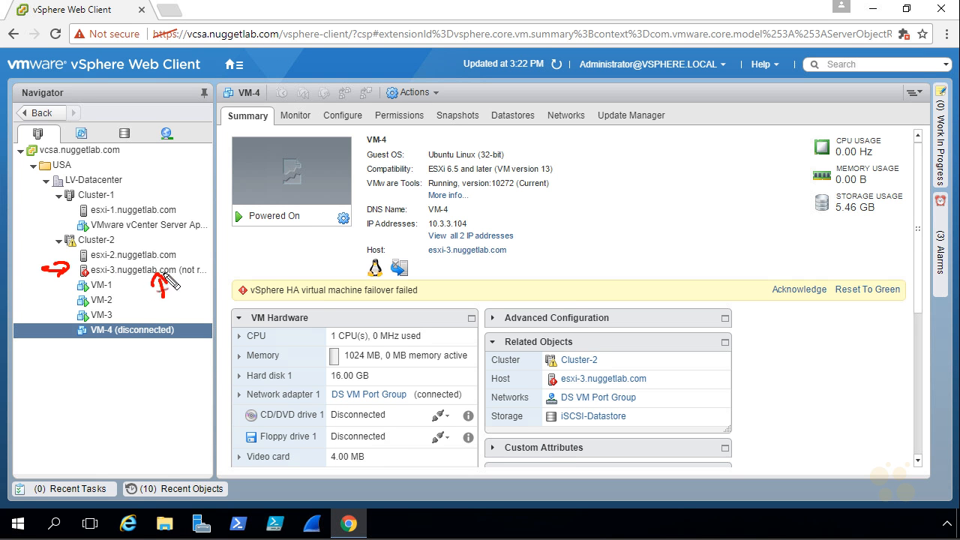
pyautogui.moveTo(98, 342)
pyautogui.mouseDown()
pyautogui.moveTo(173, 329)
pyautogui.moveTo(104, 342)
pyautogui.mouseUp()
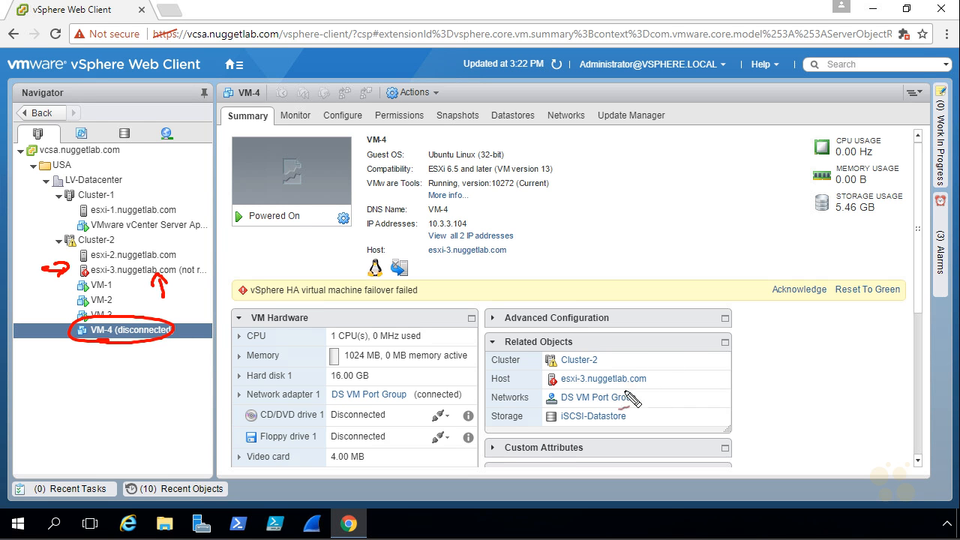
pyautogui.moveTo(664, 406); pyautogui.dragTo(643, 417)
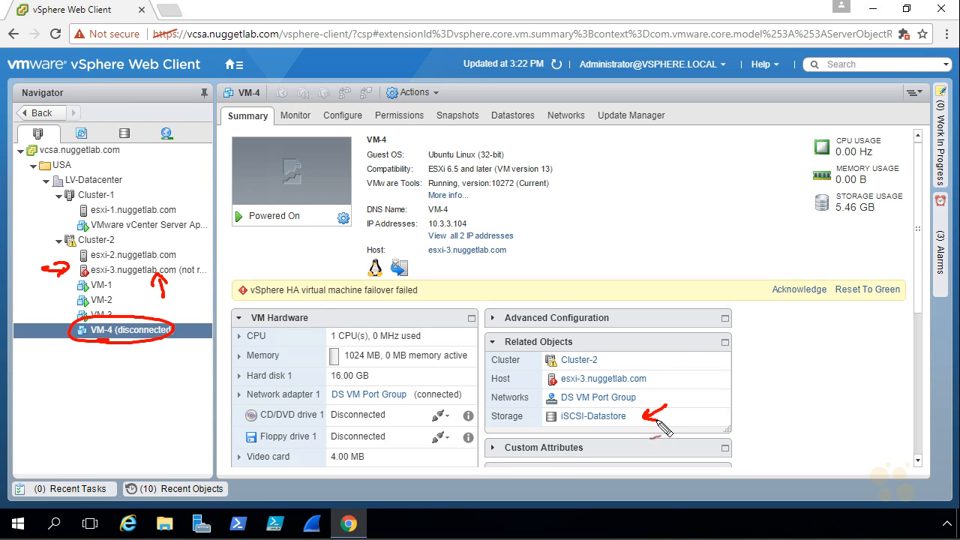
pyautogui.moveTo(564, 428); pyautogui.dragTo(619, 428)
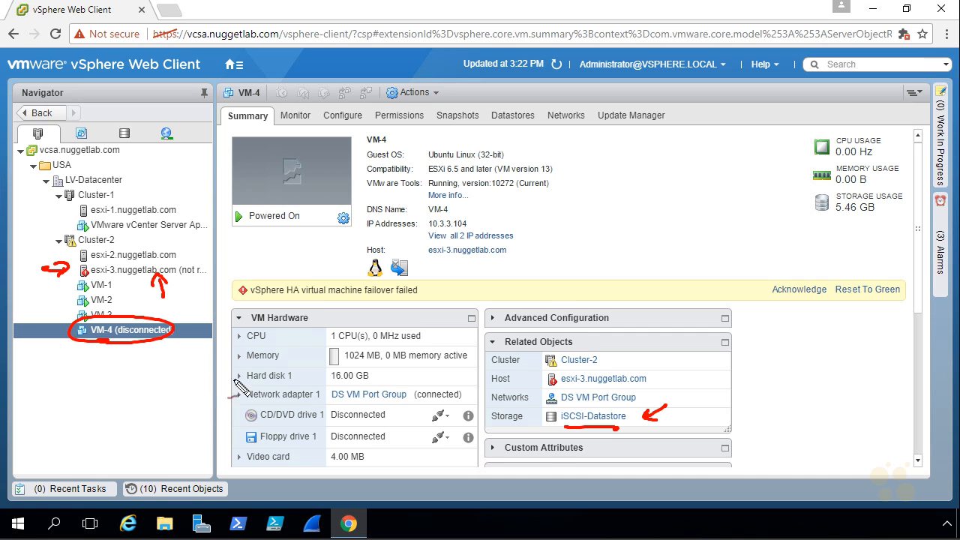
pyautogui.moveTo(138, 237); pyautogui.dragTo(118, 246)
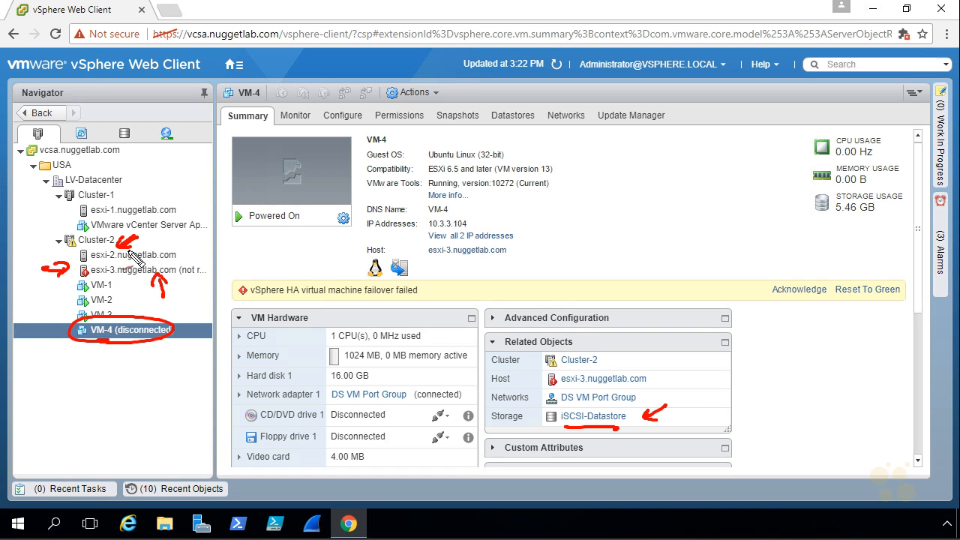
pyautogui.moveTo(128, 395); pyautogui.dragTo(131, 357)
pyautogui.moveTo(121, 367)
pyautogui.mouseDown()
pyautogui.moveTo(135, 357)
pyautogui.moveTo(135, 372)
pyautogui.mouseUp()
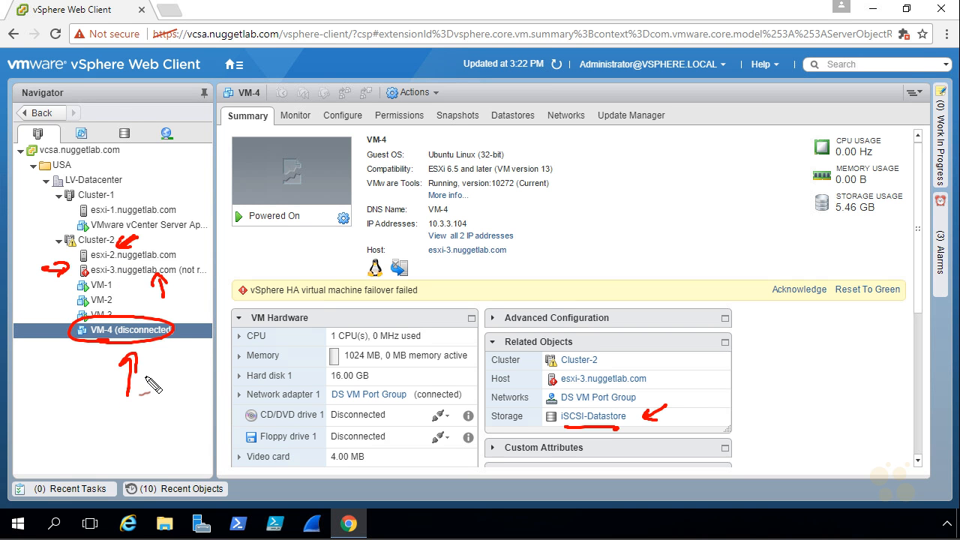
pyautogui.press('Escape')
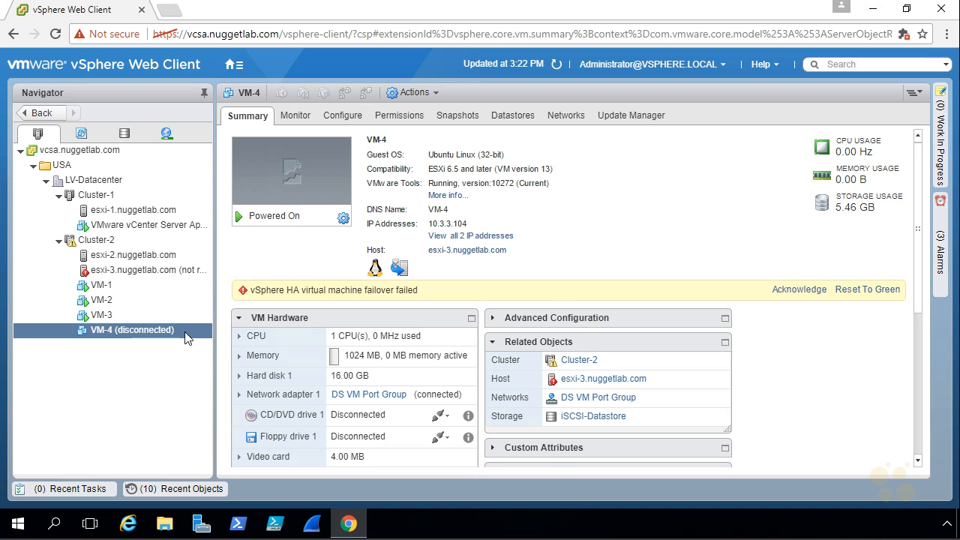
# Step: Check VM-4's issues and triggered alarms, and read the definition of the vSphere HA virtual machine failover failed alarm
pyautogui.click(297, 117)
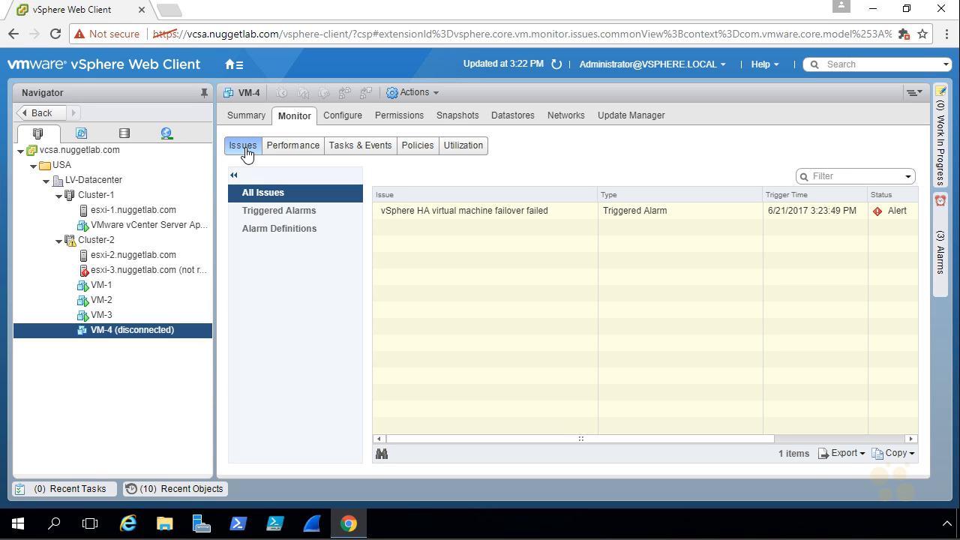
pyautogui.click(283, 211)
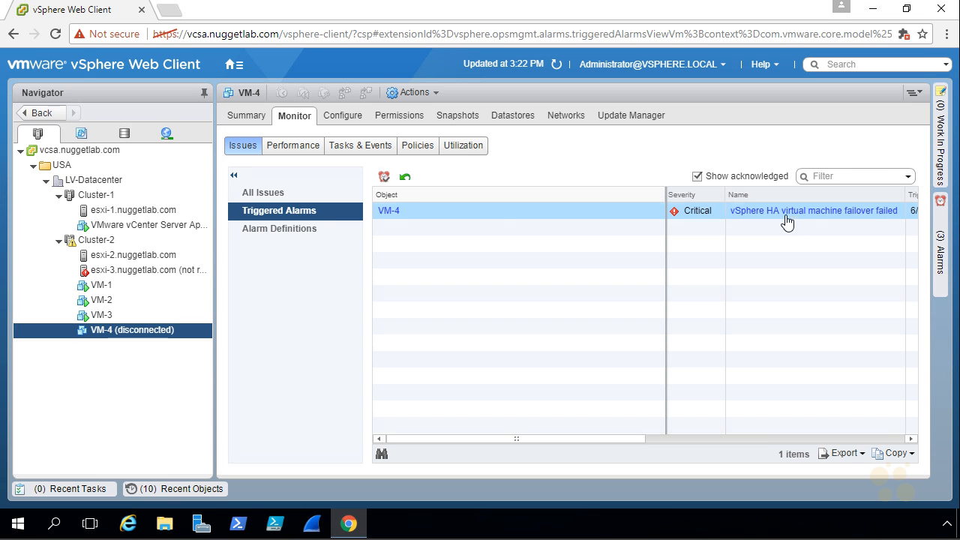
pyautogui.click(797, 211)
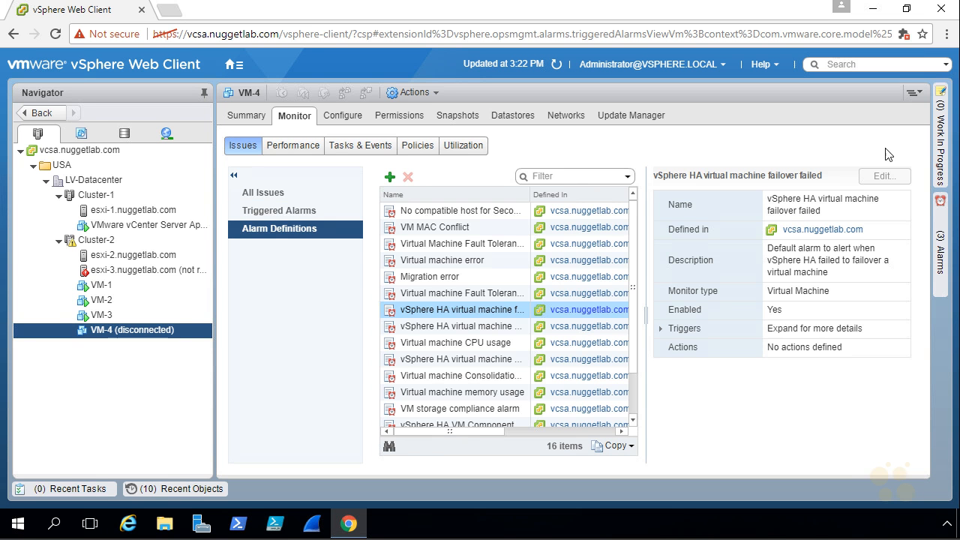
pyautogui.hotkey('ctrl', '2')
pyautogui.moveTo(740, 274); pyautogui.dragTo(759, 271)
pyautogui.moveTo(748, 265); pyautogui.dragTo(751, 282)
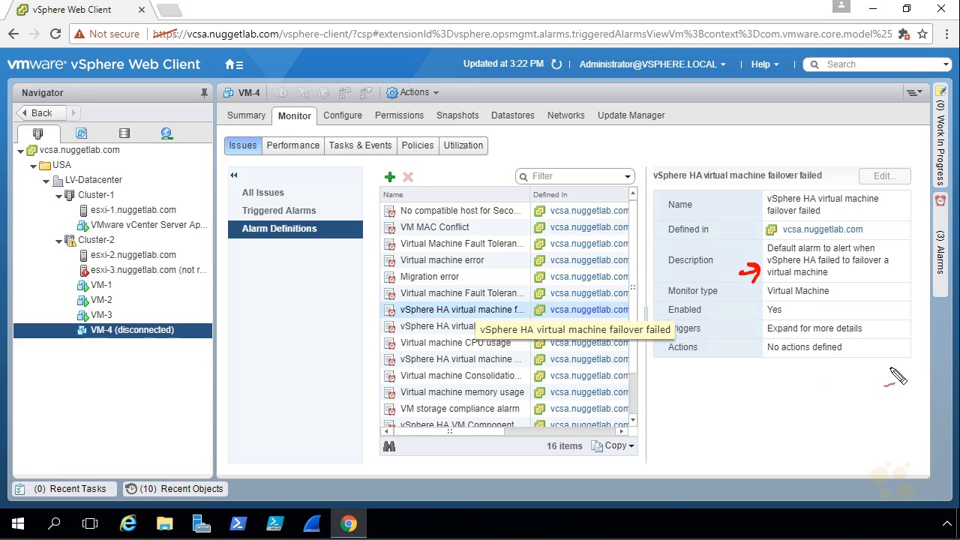
pyautogui.press('Escape')
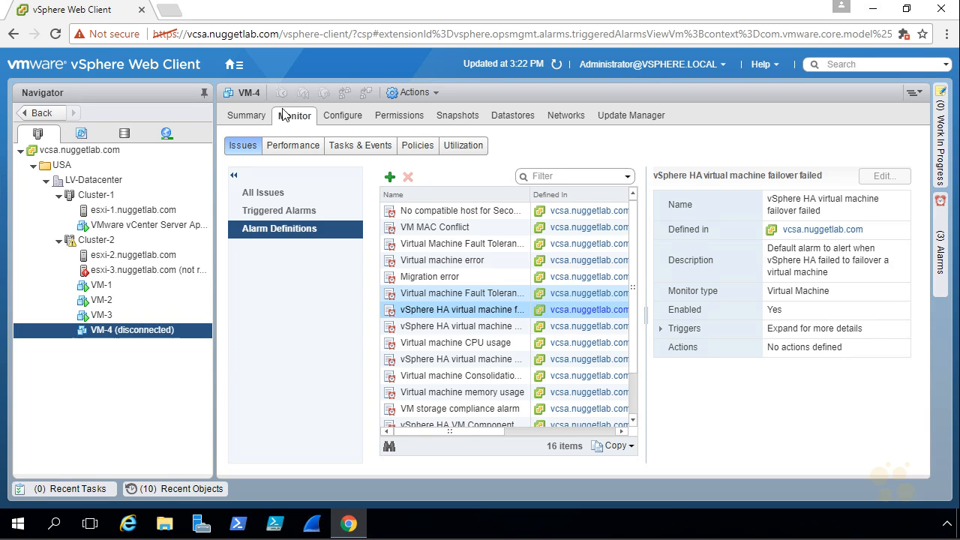
# Step: Examine VM-4's events and read the details of the insufficient resources failover warning, including the reason given
pyautogui.click(367, 147)
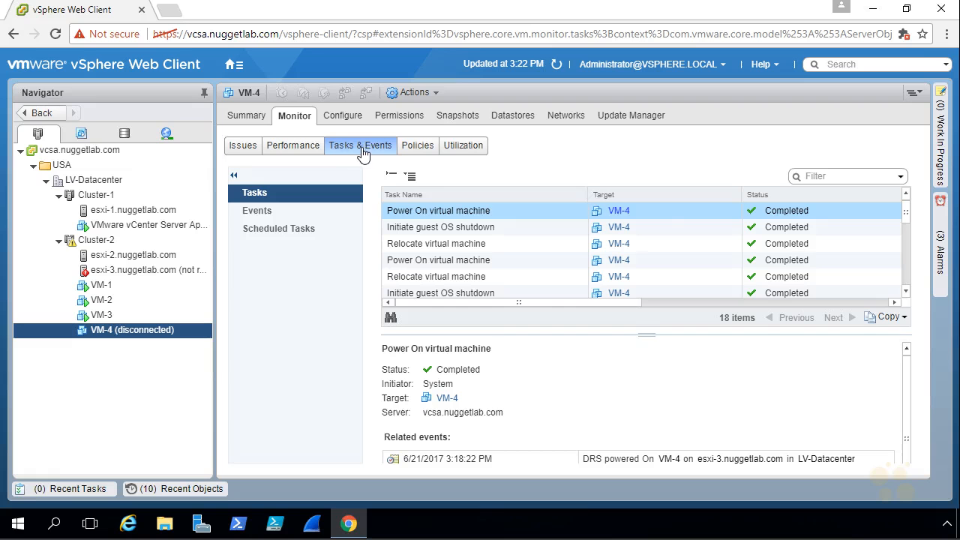
pyautogui.click(261, 212)
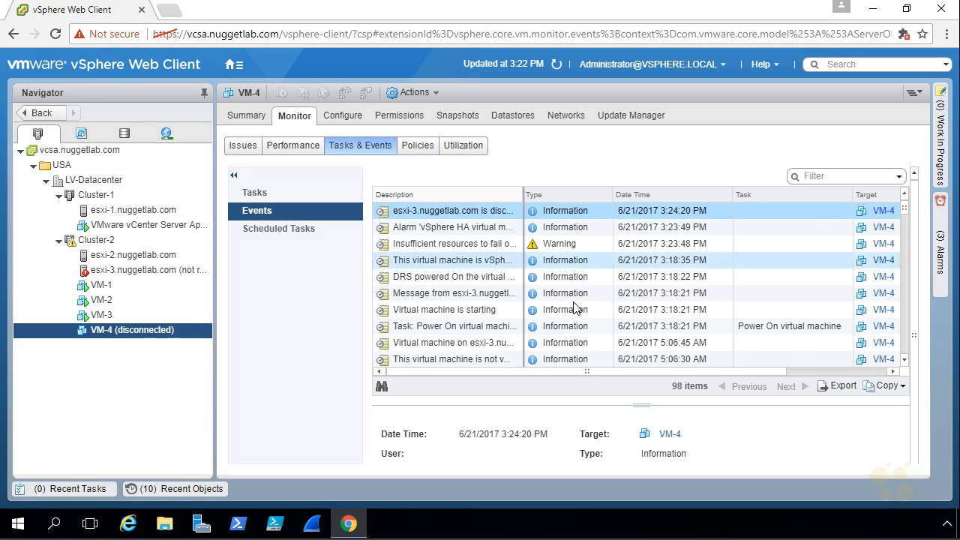
pyautogui.click(557, 245)
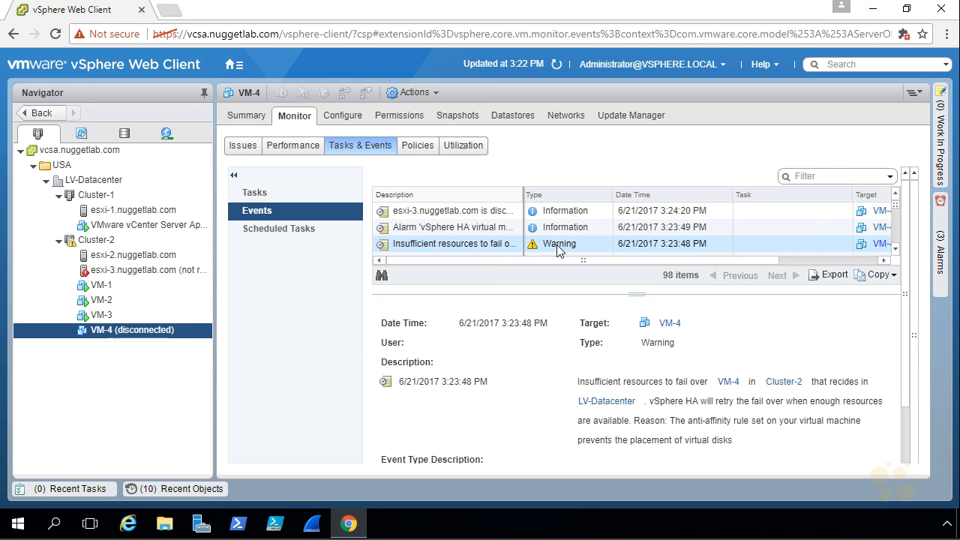
pyautogui.moveTo(521, 241); pyautogui.dragTo(531, 339)
pyautogui.moveTo(559, 441); pyautogui.dragTo(568, 440)
pyautogui.moveTo(577, 389); pyautogui.dragTo(868, 388)
pyautogui.moveTo(579, 410); pyautogui.dragTo(624, 409)
pyautogui.moveTo(859, 347)
pyautogui.mouseDown()
pyautogui.moveTo(841, 375)
pyautogui.moveTo(854, 371)
pyautogui.mouseUp()
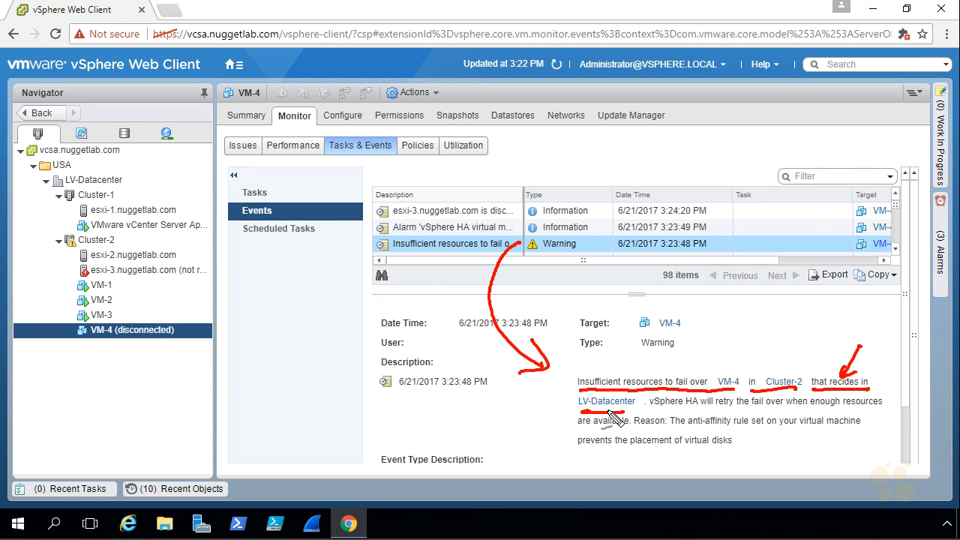
pyautogui.moveTo(661, 411); pyautogui.dragTo(885, 408)
pyautogui.moveTo(576, 429); pyautogui.dragTo(626, 429)
pyautogui.moveTo(40, 265); pyautogui.dragTo(67, 255)
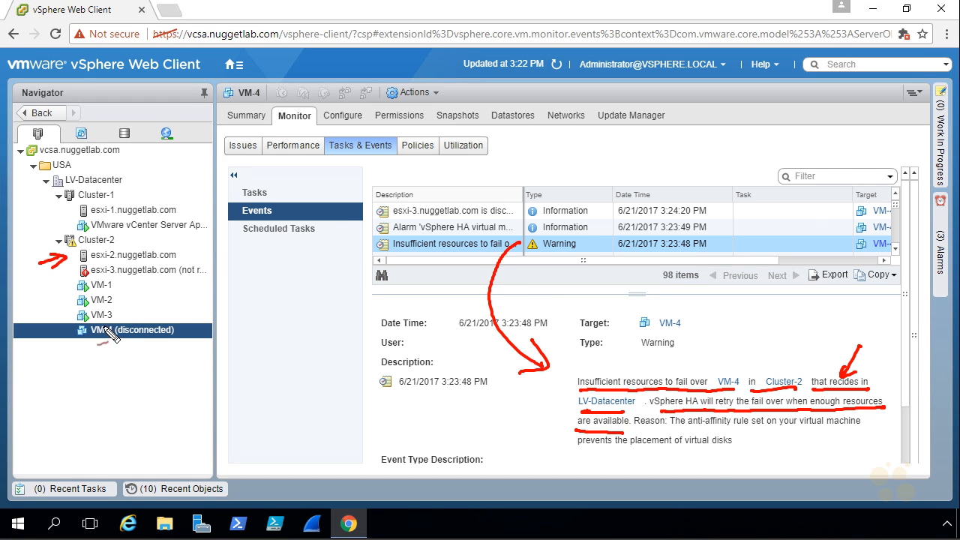
pyautogui.moveTo(636, 431); pyautogui.dragTo(859, 425)
pyautogui.moveTo(772, 403); pyautogui.dragTo(784, 398)
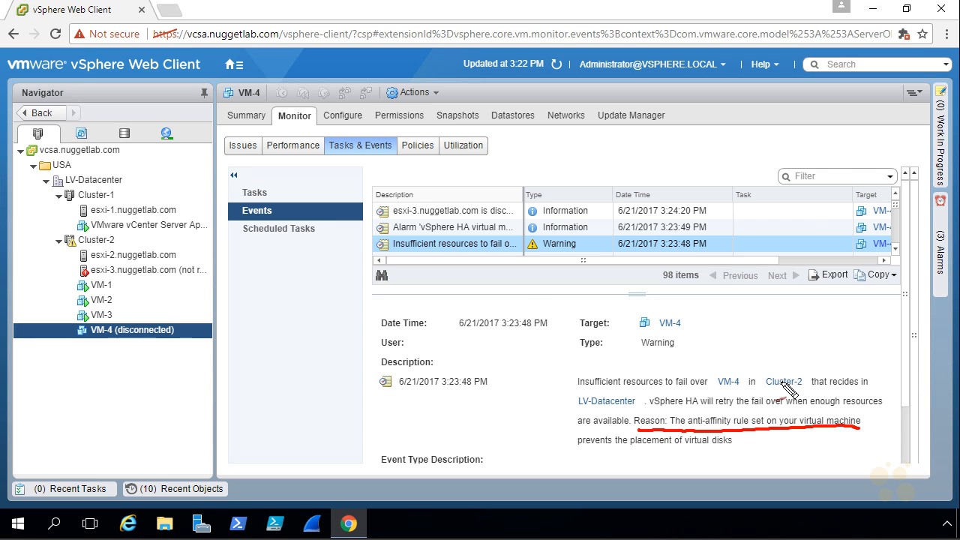
pyautogui.press('Escape')
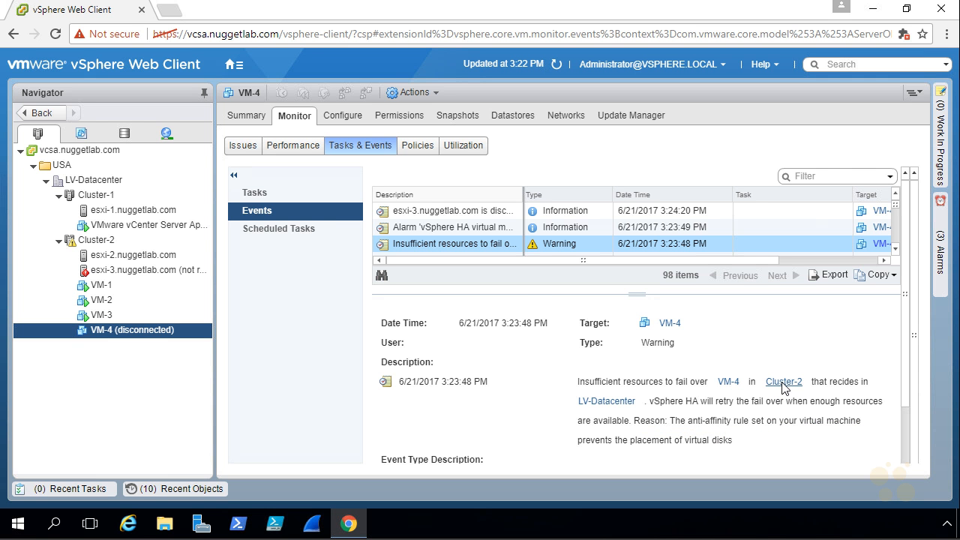
pyautogui.moveTo(87, 207)
pyautogui.mouseDown()
pyautogui.moveTo(136, 196)
pyautogui.moveTo(89, 214)
pyautogui.mouseUp()
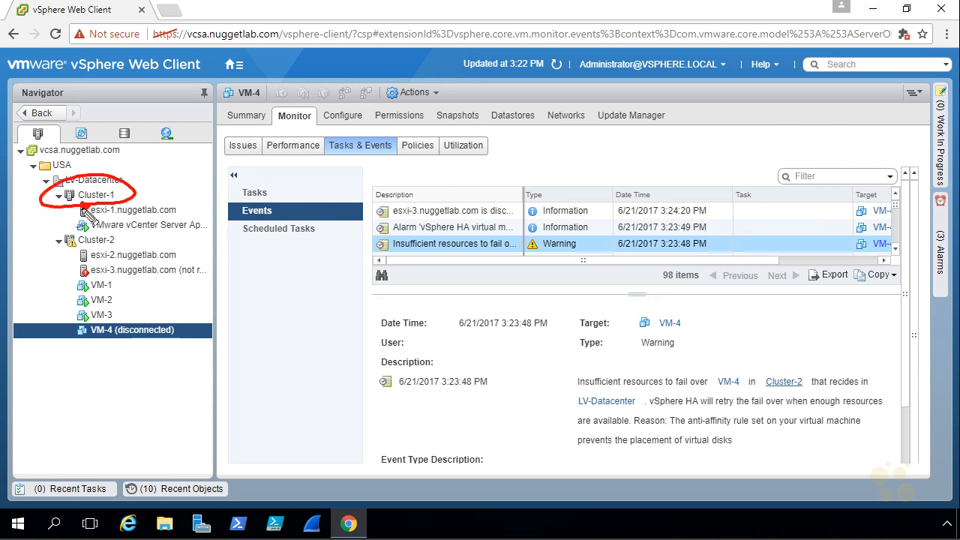
pyautogui.moveTo(119, 186); pyautogui.dragTo(146, 167)
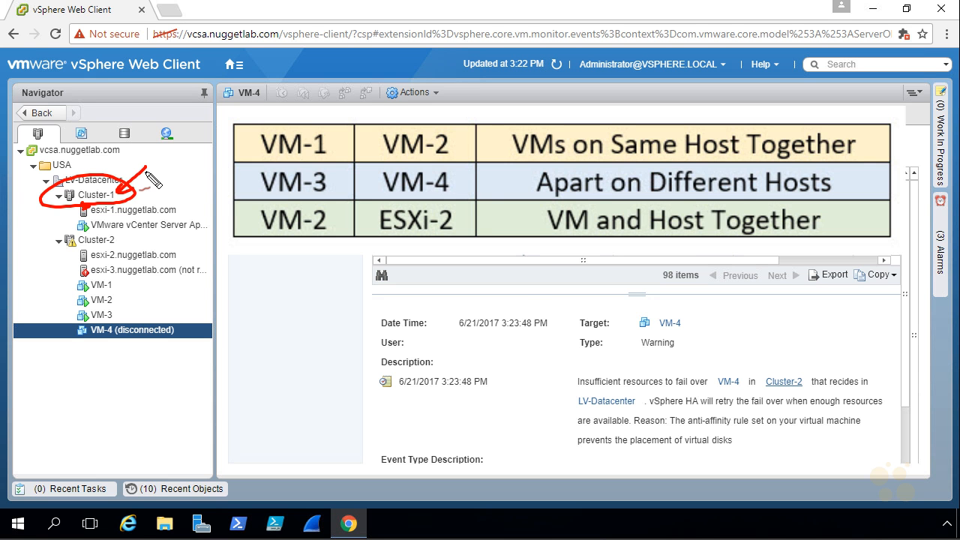
pyautogui.press('Escape')
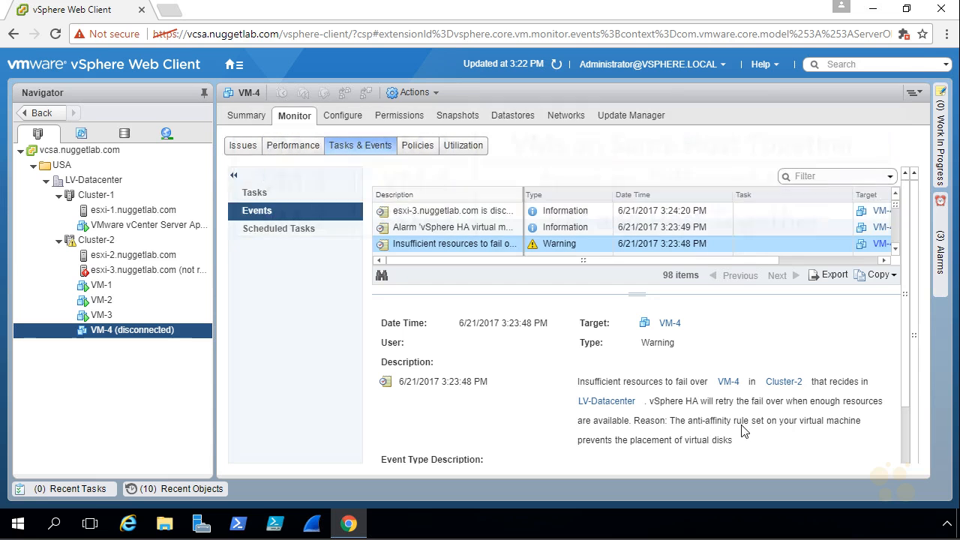
# Step: Examine the VM/Host rules configured for Cluster-2, checking whether the VM-3 and VM-4 Apart rule is enabled
pyautogui.click(109, 243)
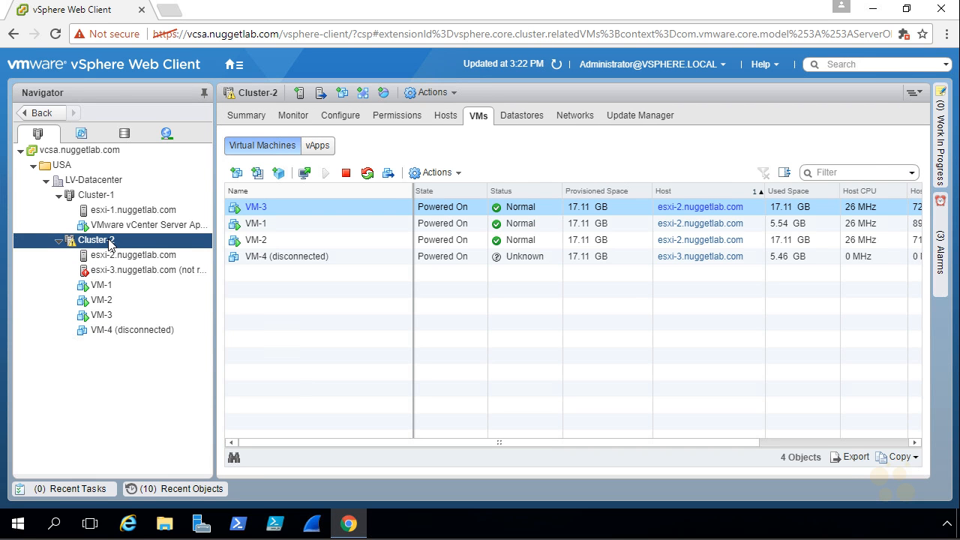
pyautogui.click(342, 118)
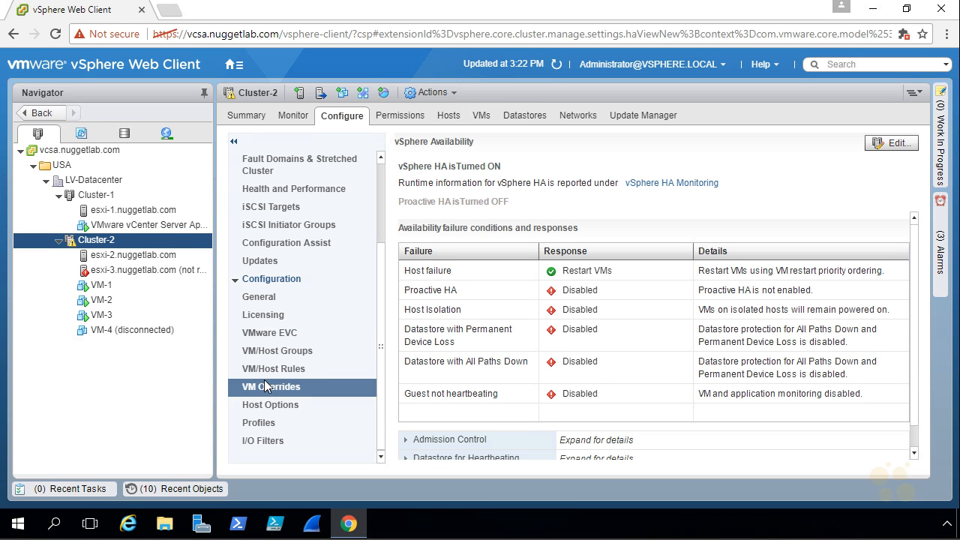
pyautogui.click(269, 368)
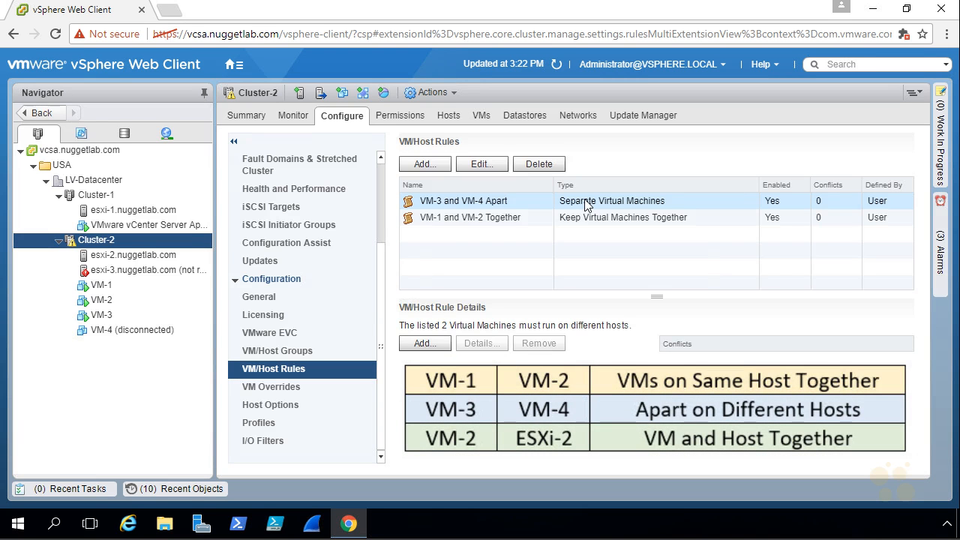
pyautogui.hotkey('ctrl', '2')
pyautogui.moveTo(771, 207); pyautogui.dragTo(772, 204)
pyautogui.moveTo(101, 308)
pyautogui.mouseDown()
pyautogui.moveTo(72, 323)
pyautogui.moveTo(112, 339)
pyautogui.moveTo(197, 342)
pyautogui.moveTo(146, 306)
pyautogui.moveTo(90, 307)
pyautogui.mouseUp()
pyautogui.moveTo(105, 371); pyautogui.dragTo(119, 350)
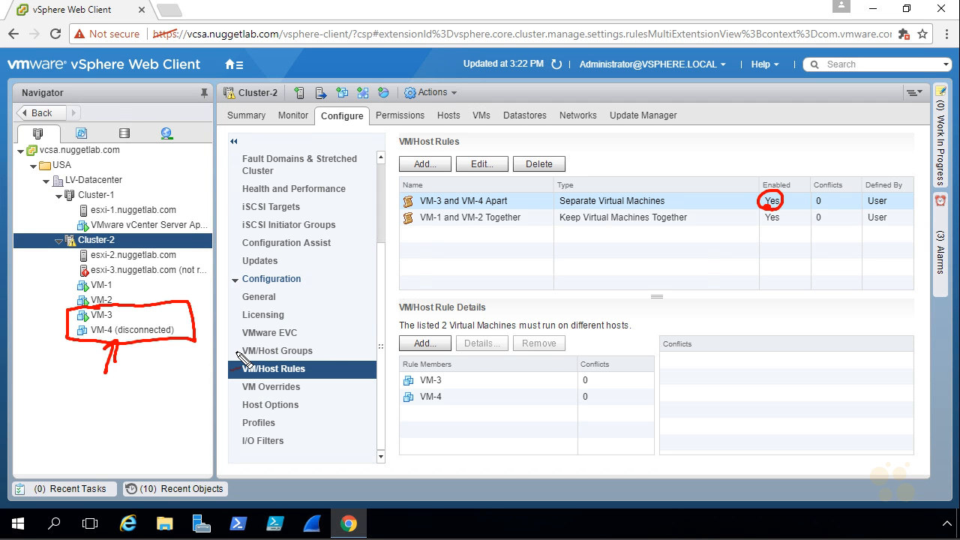
pyautogui.moveTo(176, 313)
pyautogui.mouseDown()
pyautogui.moveTo(162, 323)
pyautogui.moveTo(171, 323)
pyautogui.mouseUp()
pyautogui.press('Escape')
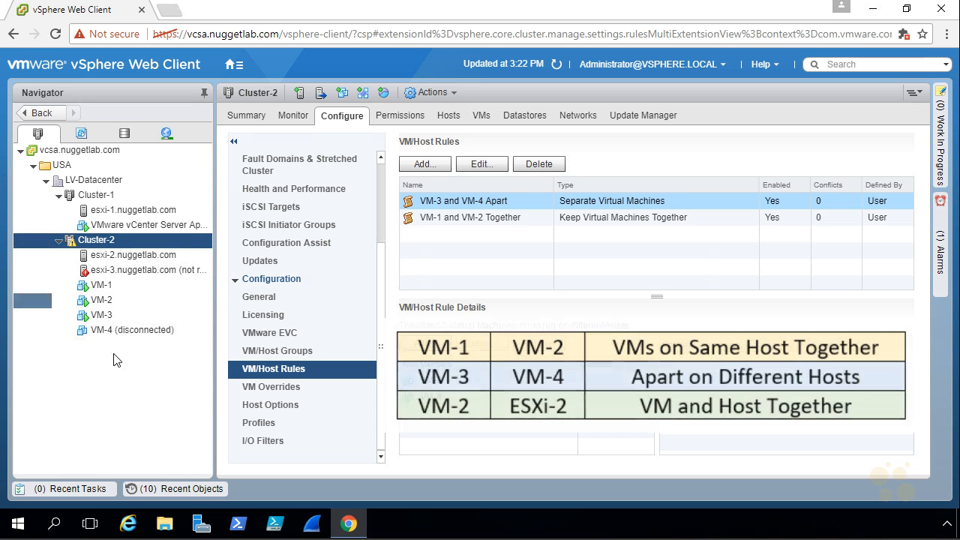
# Step: Delete the VM-3 and VM-4 Apart and the VM-1 and VM-2 Together rules from Cluster-2
pyautogui.click(533, 194)
pyautogui.click(535, 163)
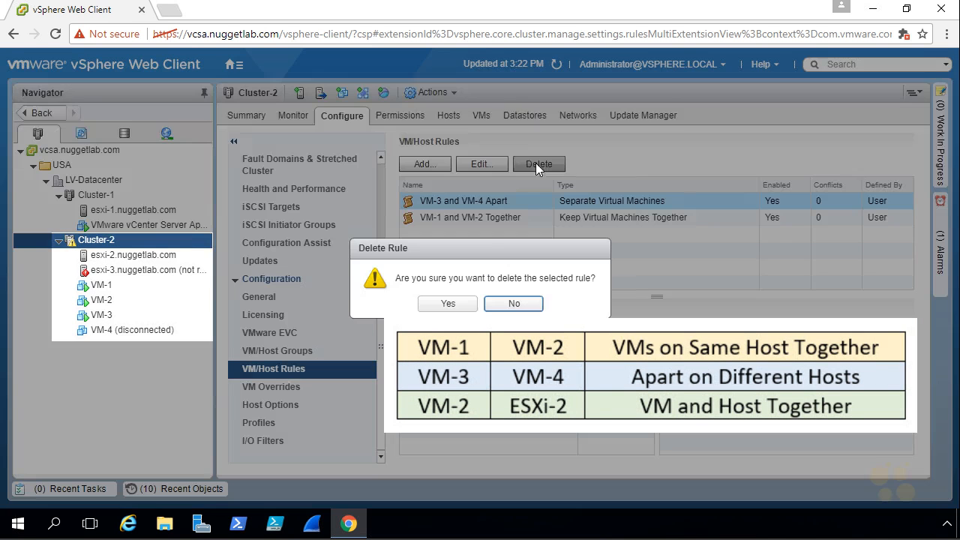
pyautogui.click(447, 304)
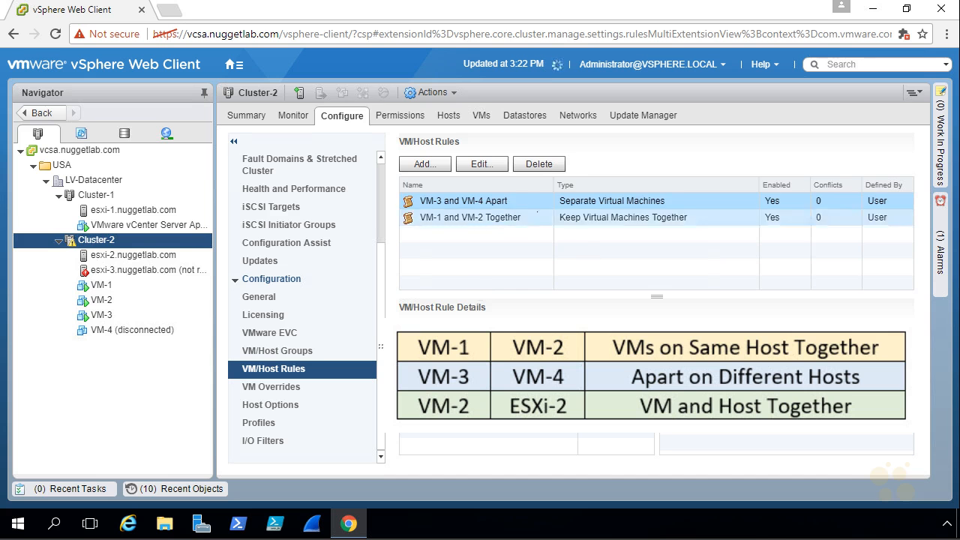
pyautogui.click(528, 198)
pyautogui.click(535, 169)
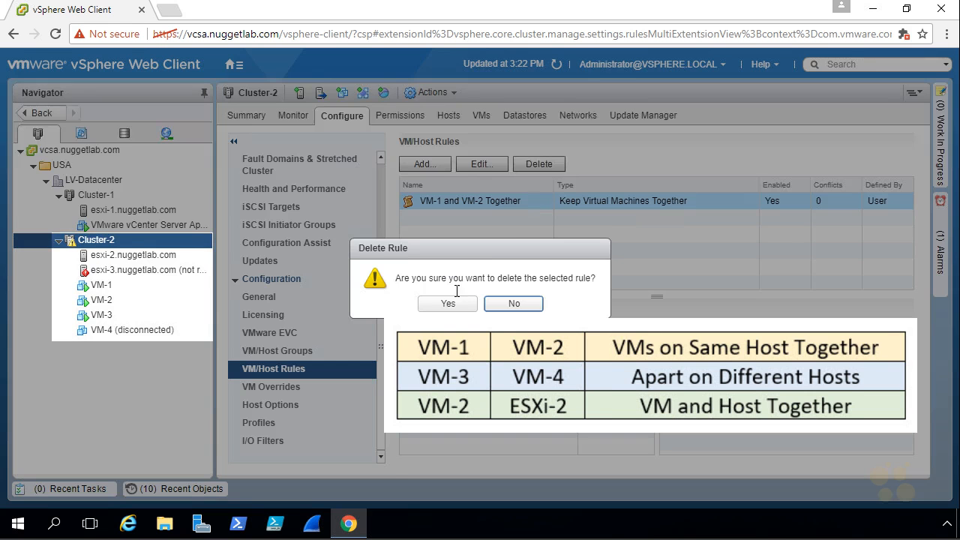
pyautogui.click(448, 306)
pyautogui.moveTo(57, 372)
pyautogui.mouseDown()
pyautogui.moveTo(80, 361)
pyautogui.moveTo(104, 320)
pyautogui.moveTo(97, 335)
pyautogui.mouseUp()
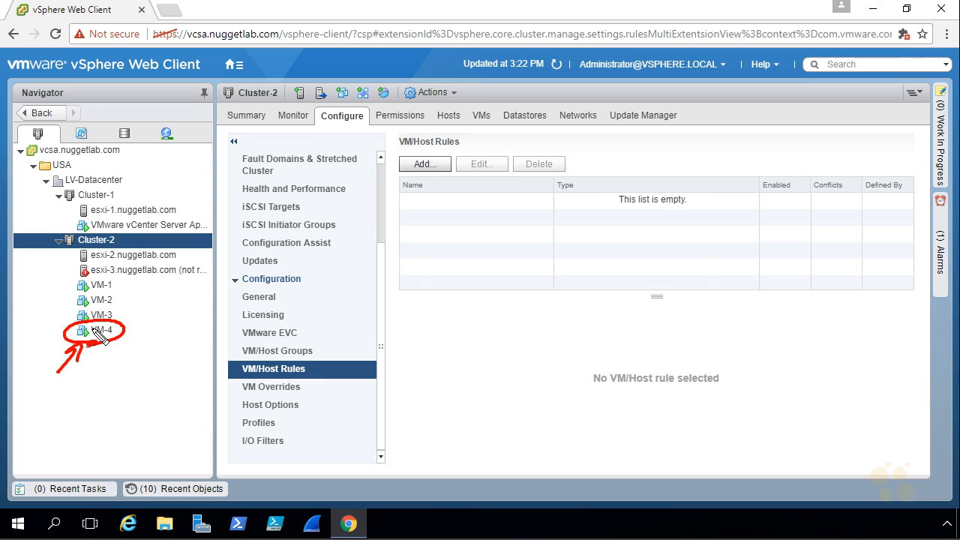
pyautogui.press('Escape')
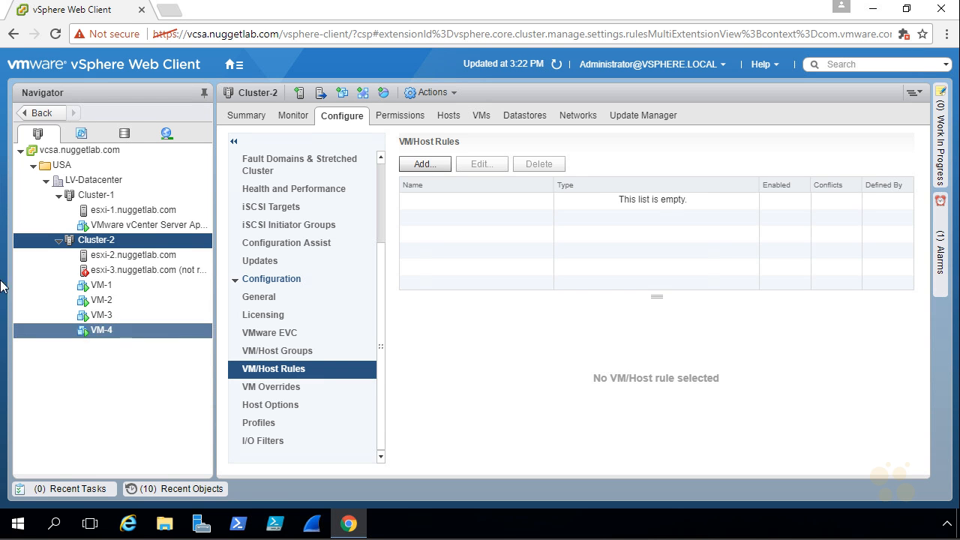
# Step: List Cluster-2's virtual machines, and start the powered-off esxi-3 host machine from its console without booting to BIOS/EFI setup
pyautogui.click(480, 115)
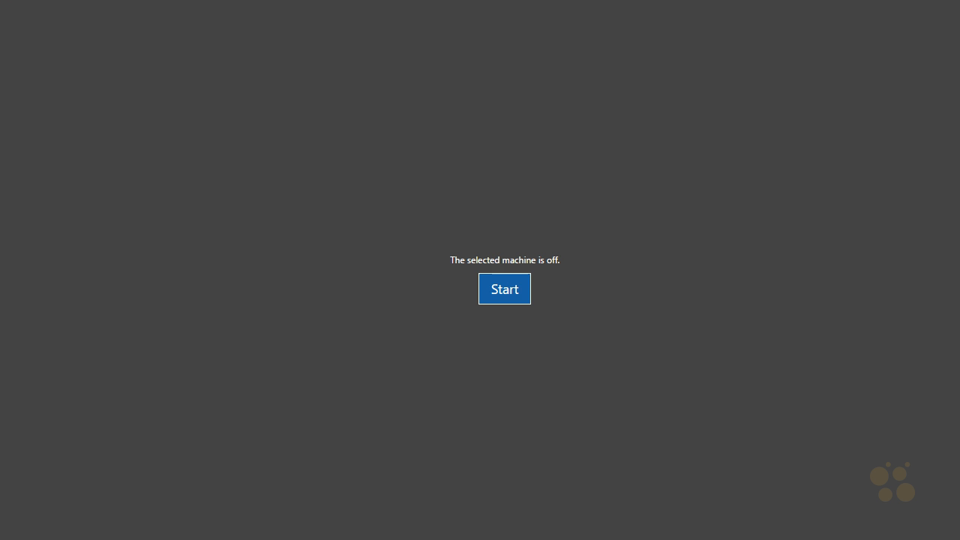
pyautogui.click(504, 290)
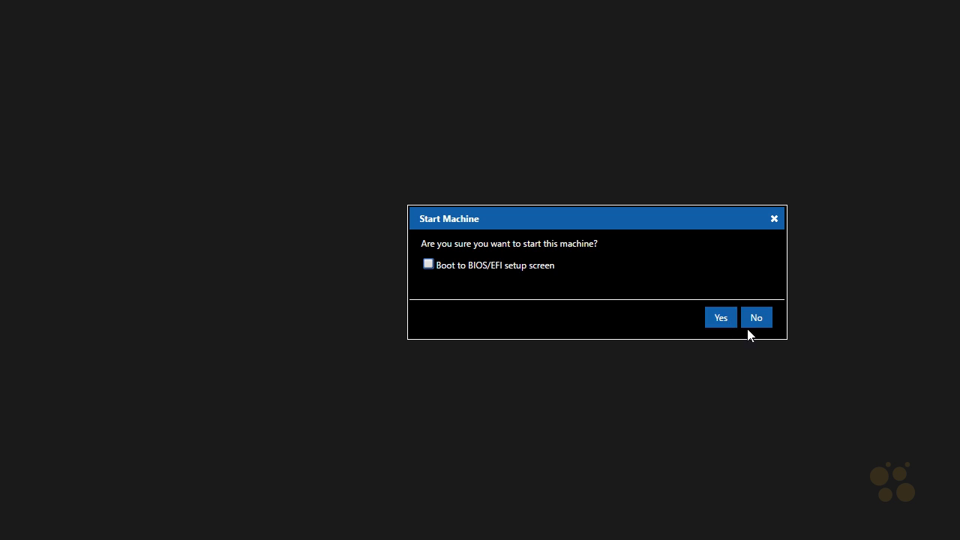
pyautogui.click(725, 324)
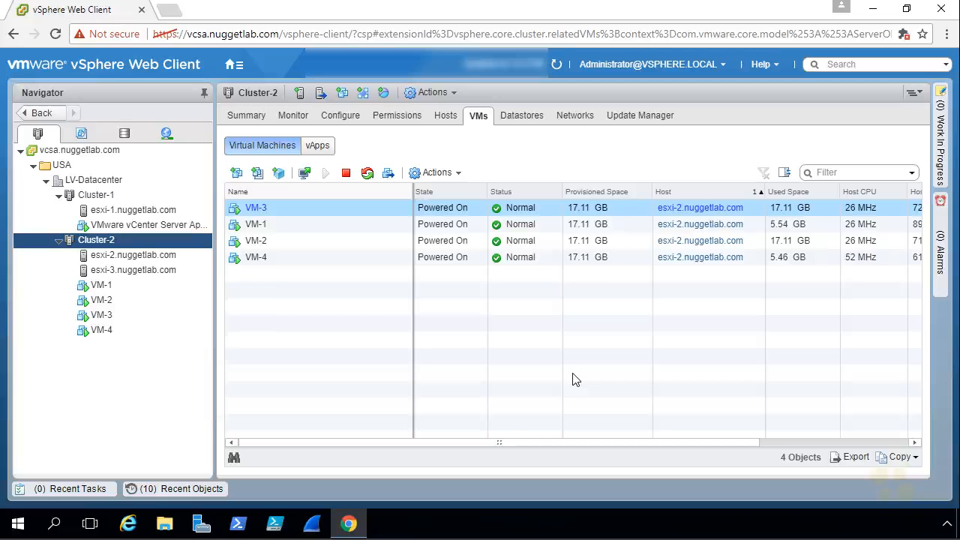
# Step: Refresh Cluster-2's virtual machine list and check the DRS CPU utilization per host
pyautogui.click(556, 66)
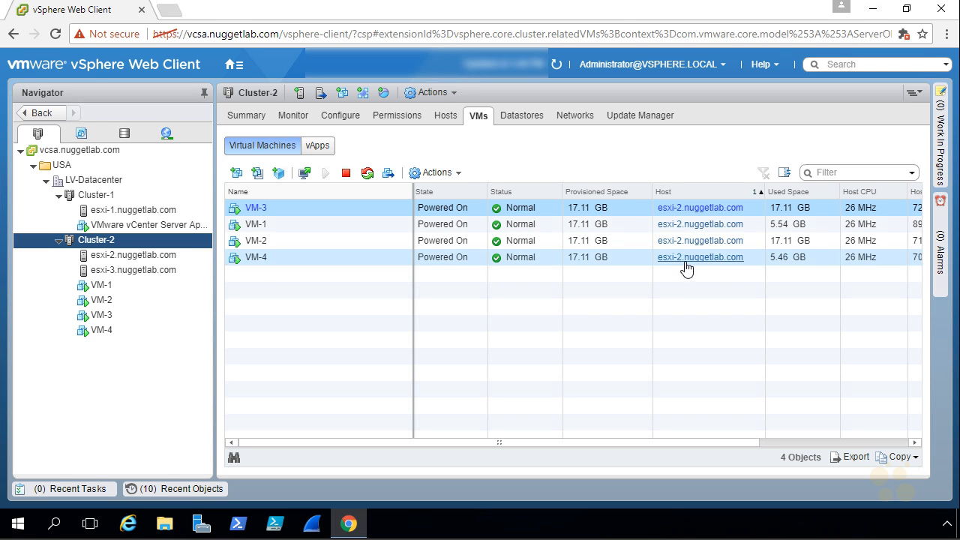
pyautogui.click(293, 118)
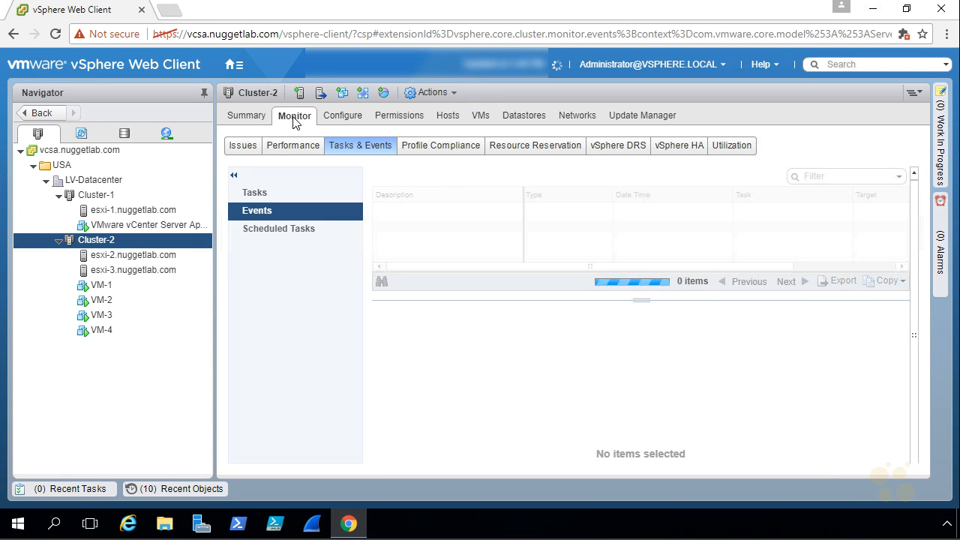
pyautogui.click(619, 150)
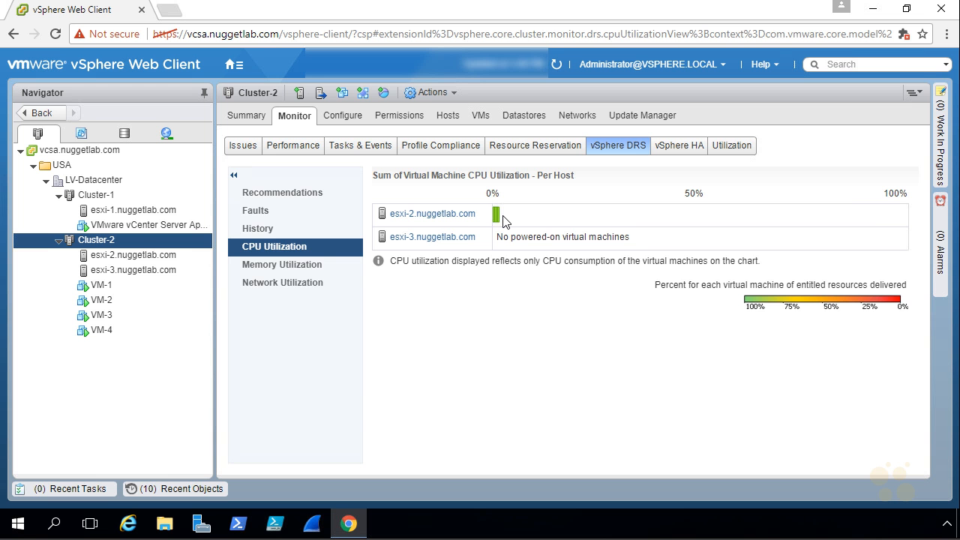
# Step: Open VM-1's console from Cluster-2's virtual machine list and run glxgears in its terminal to generate CPU load
pyautogui.click(480, 117)
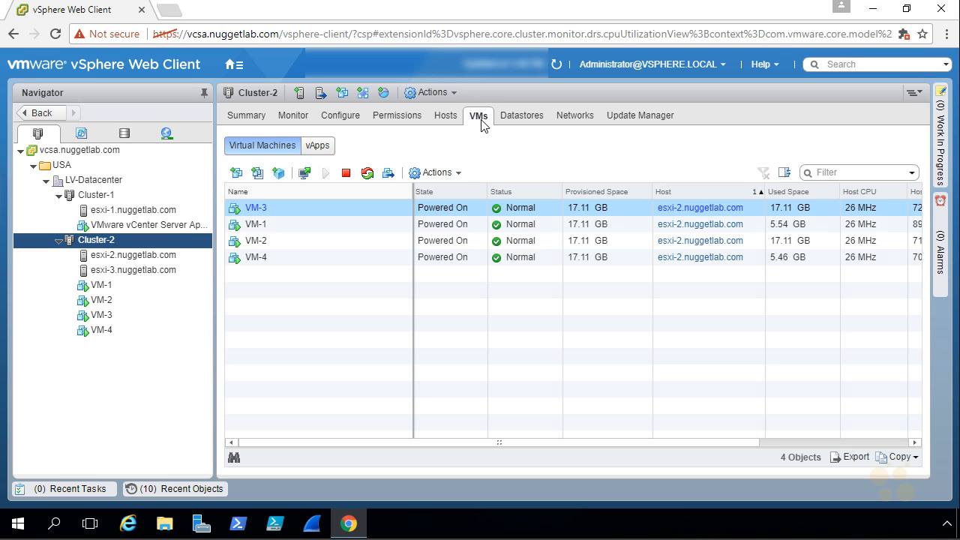
pyautogui.click(344, 228)
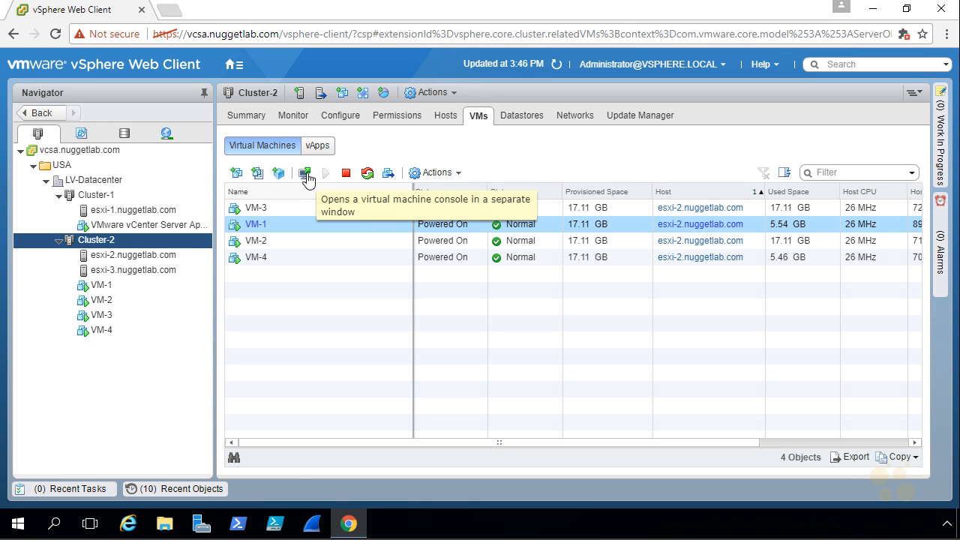
pyautogui.click(305, 175)
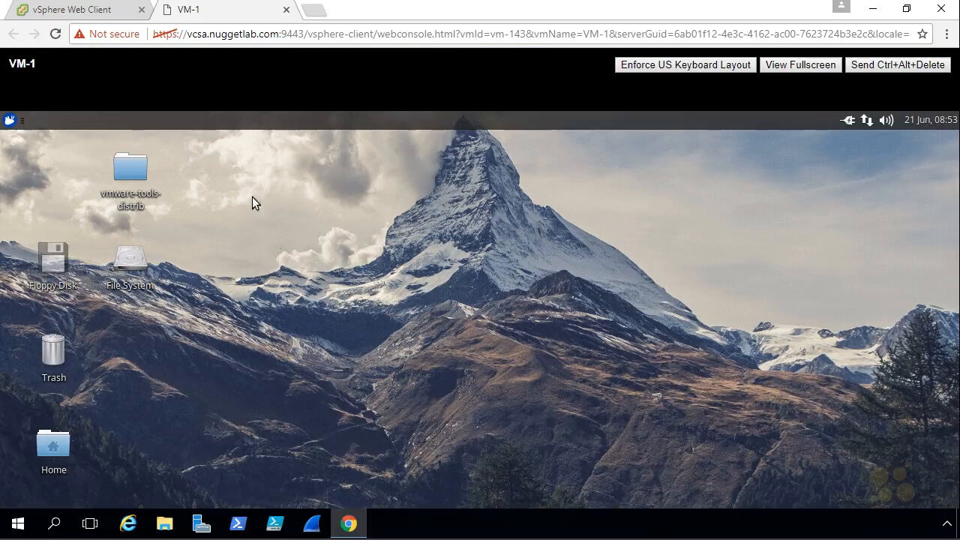
pyautogui.click(9, 121)
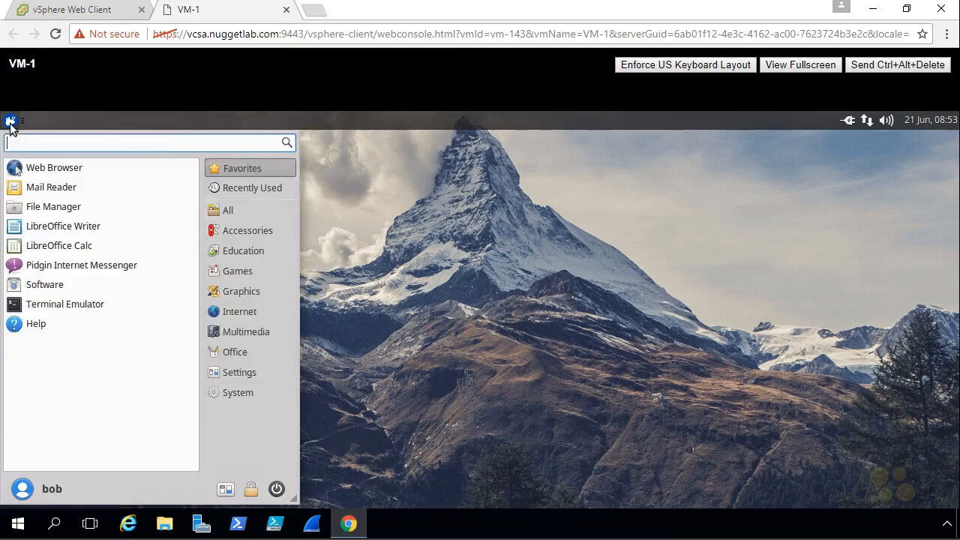
pyautogui.click(106, 307)
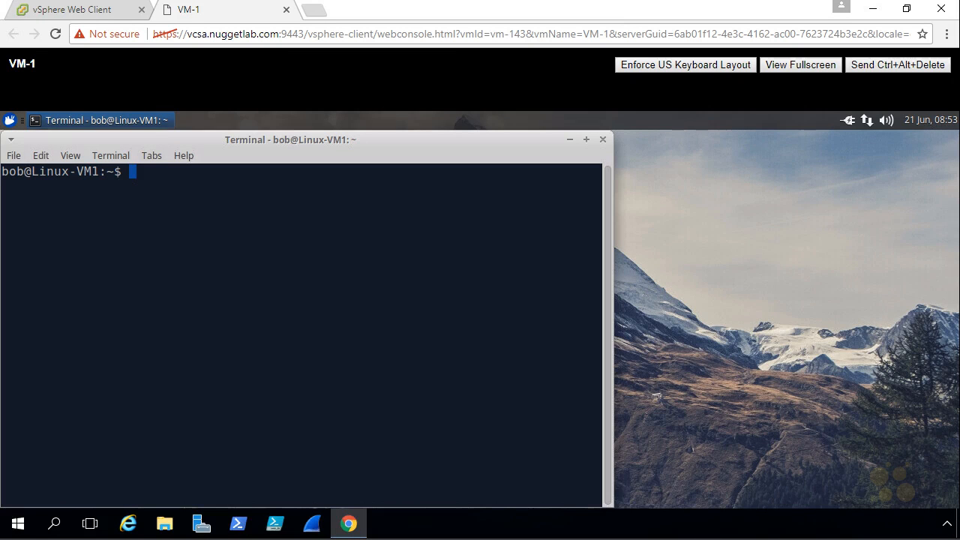
pyautogui.write('glxgears')
pyautogui.press('Return')
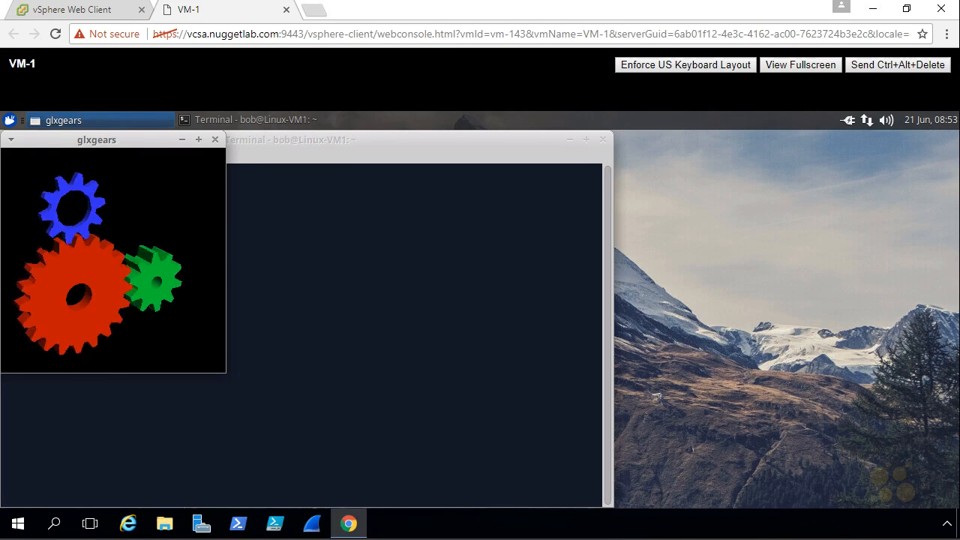
# Step: Open VM-2's console from the vSphere Web Client and run glxgears in its terminal to generate CPU load
pyautogui.click(78, 12)
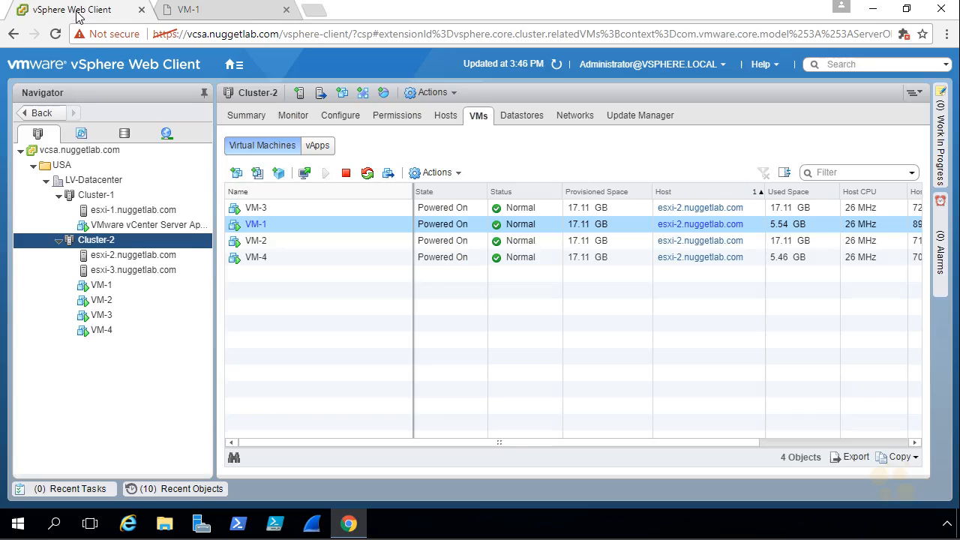
pyautogui.click(355, 240)
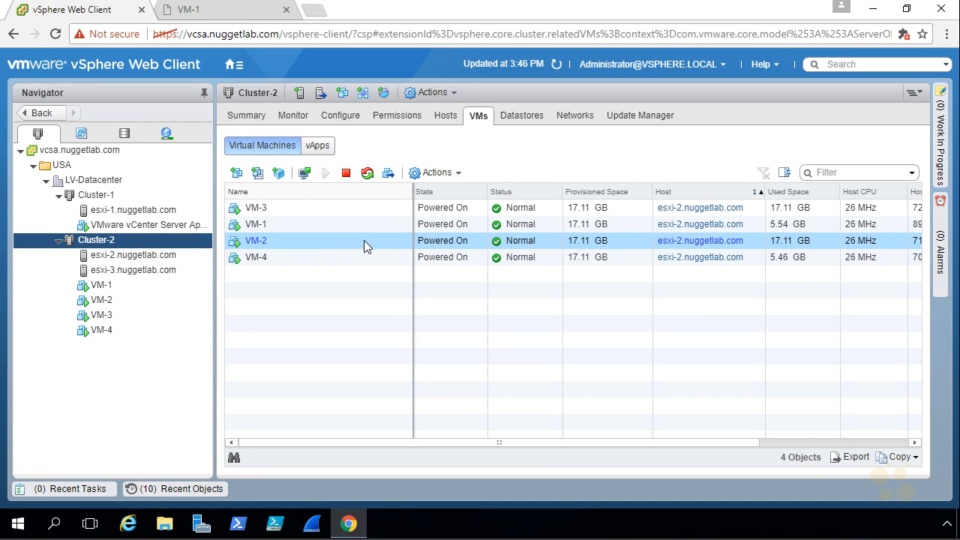
pyautogui.click(304, 172)
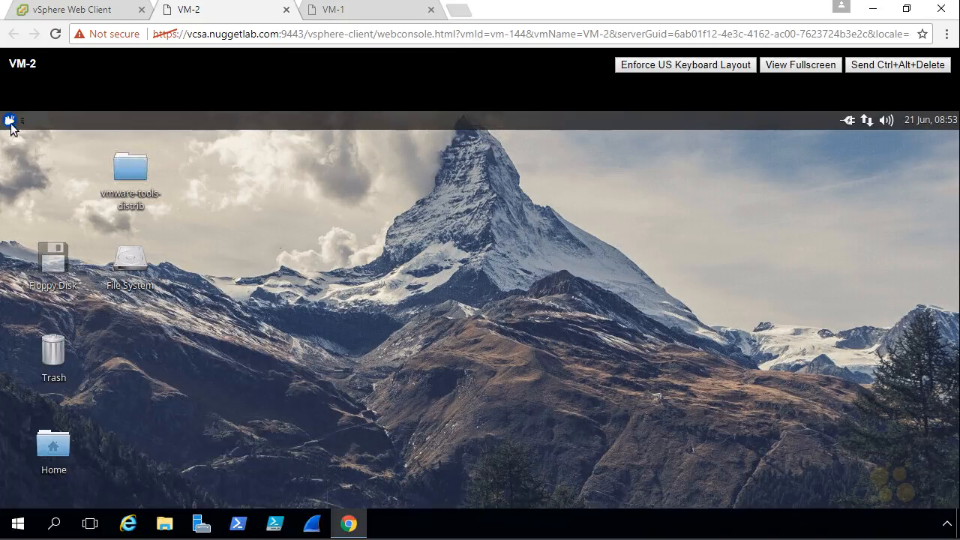
pyautogui.click(10, 121)
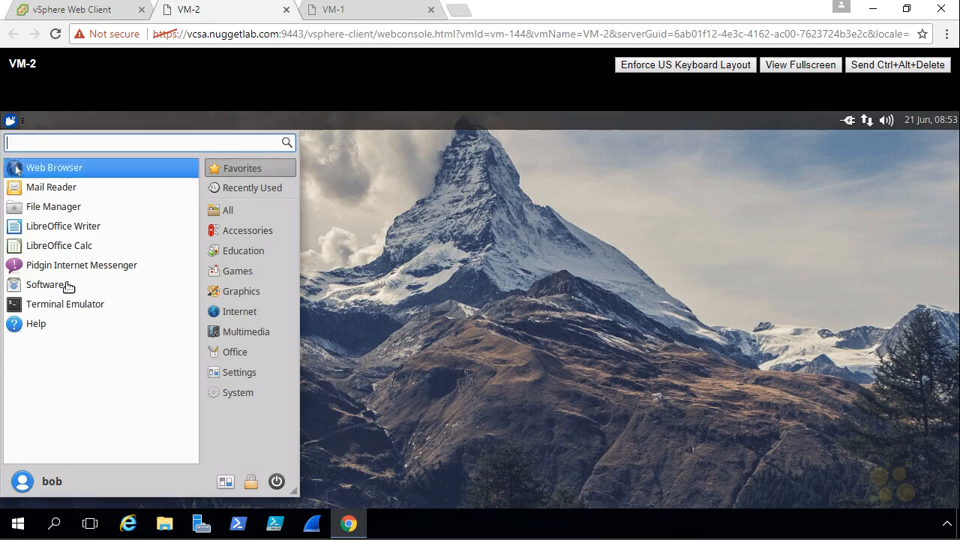
pyautogui.click(79, 306)
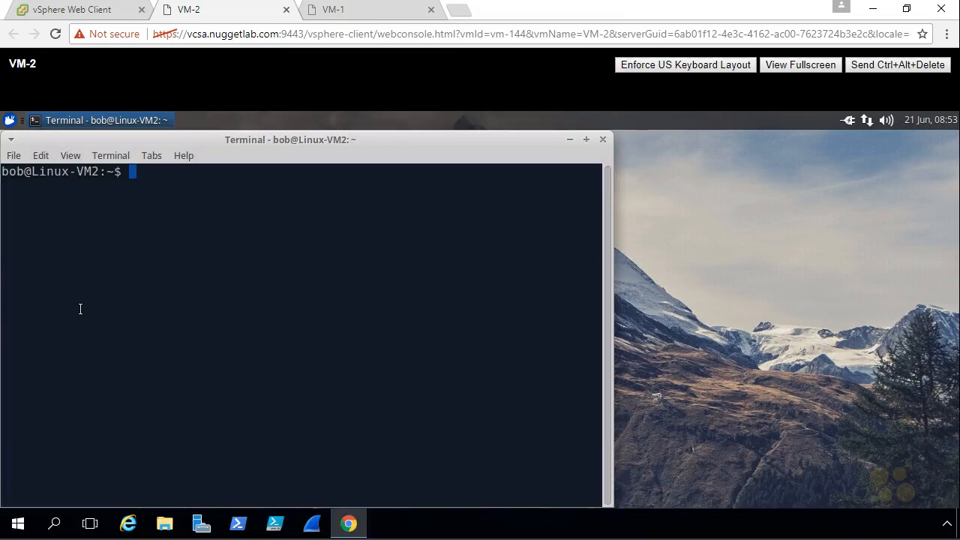
pyautogui.write('glxgears')
pyautogui.press('Return')
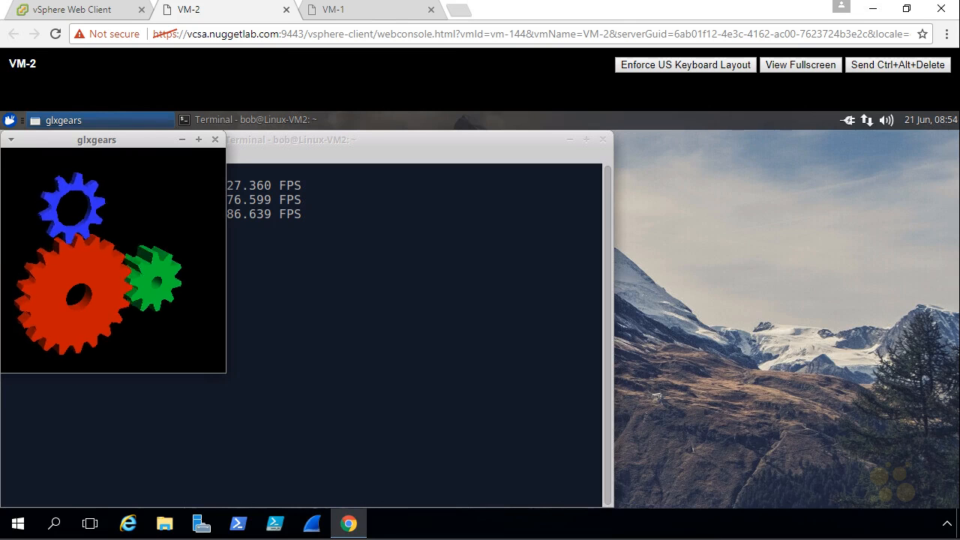
# Step: Return to Cluster-2's virtual machine list and check each machine's host placement and host CPU usage
pyautogui.click(82, 10)
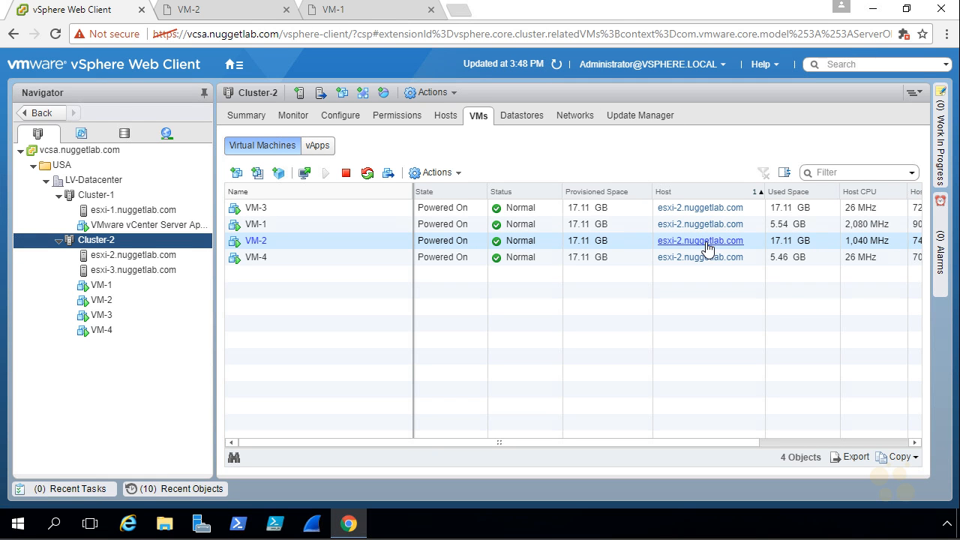
pyautogui.click(870, 240)
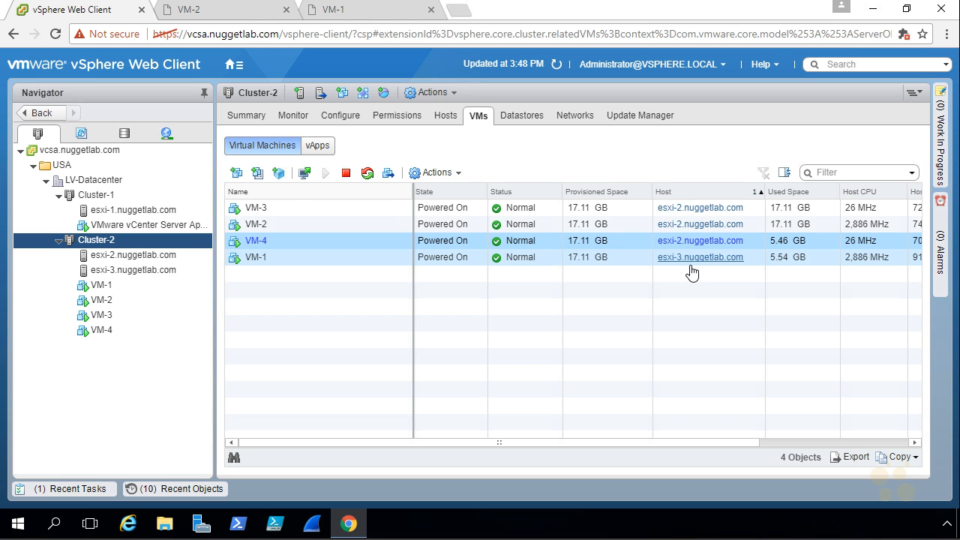
pyautogui.click(90, 493)
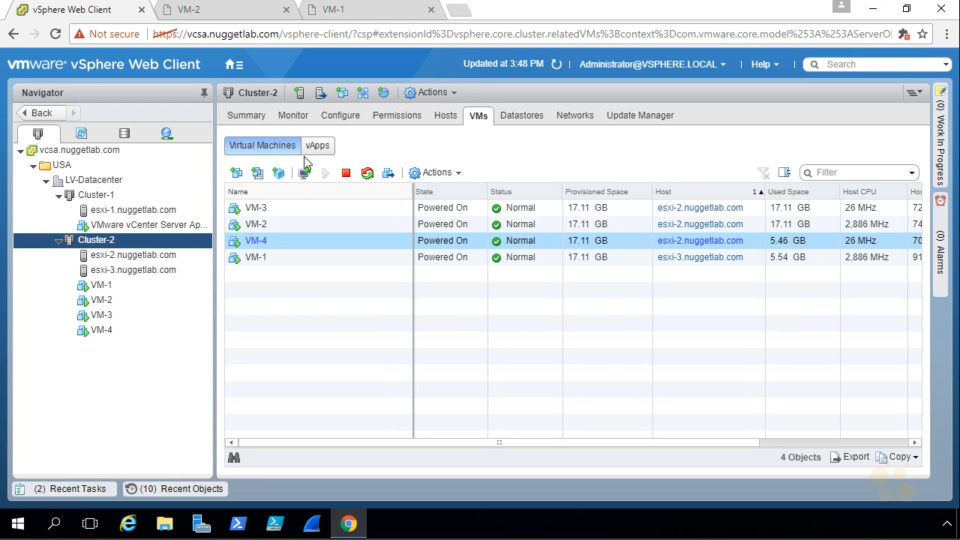
# Step: Review Cluster-2's DRS balance, per-host CPU utilization and DRS action history, plus its vSphere HA host status
pyautogui.click(247, 116)
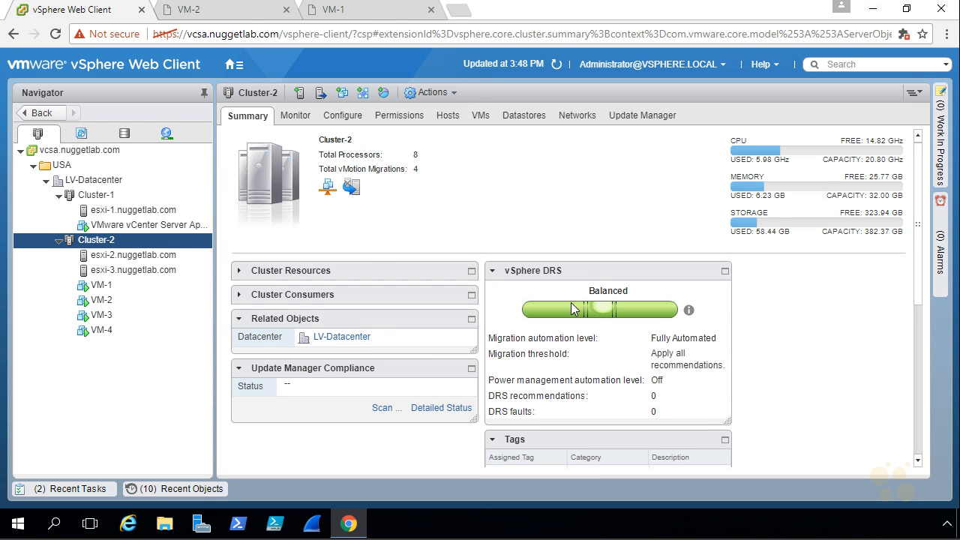
pyautogui.click(294, 116)
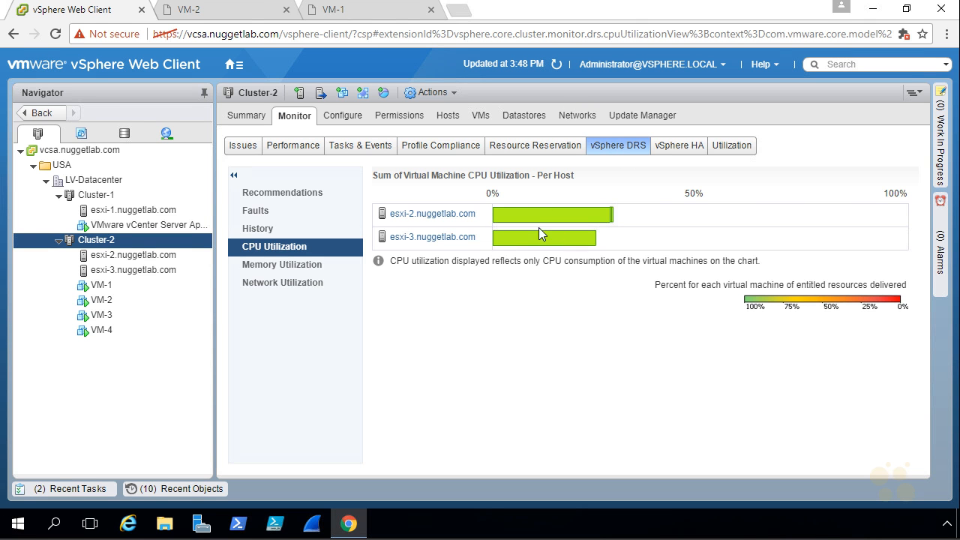
pyautogui.click(268, 229)
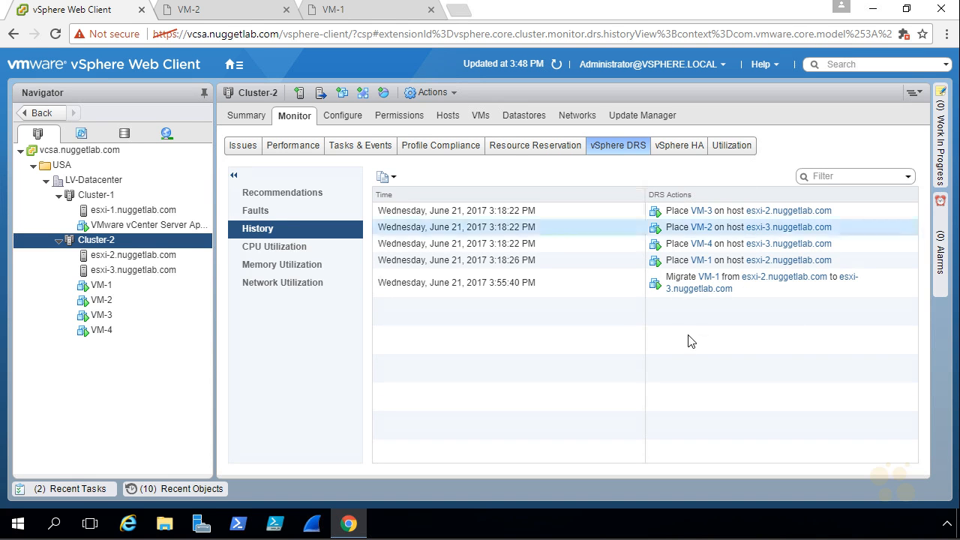
pyautogui.click(684, 147)
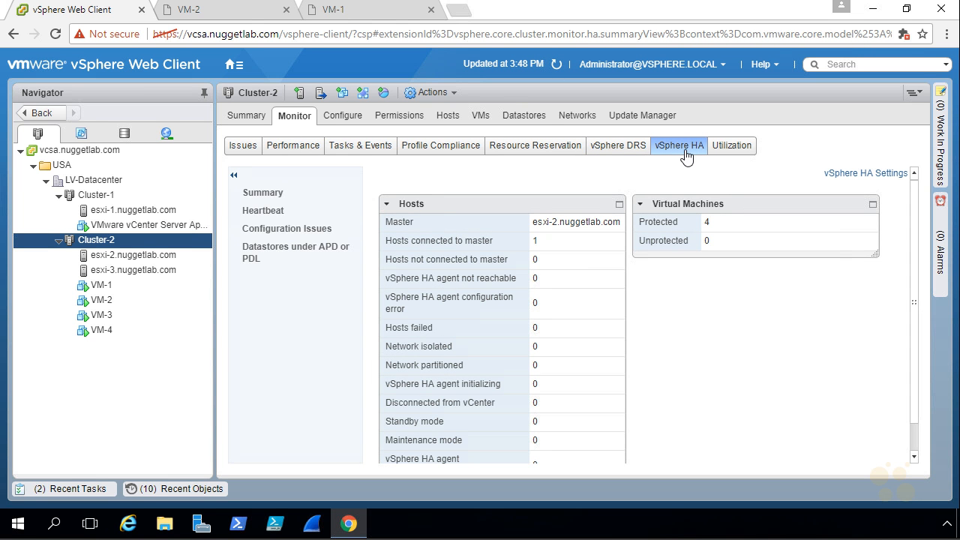
pyautogui.moveTo(501, 229)
pyautogui.mouseDown()
pyautogui.moveTo(525, 224)
pyautogui.moveTo(518, 234)
pyautogui.mouseUp()
pyautogui.moveTo(507, 250); pyautogui.dragTo(525, 242)
pyautogui.moveTo(516, 239); pyautogui.dragTo(522, 249)
pyautogui.moveTo(60, 278)
pyautogui.mouseDown()
pyautogui.moveTo(77, 274)
pyautogui.moveTo(70, 281)
pyautogui.mouseUp()
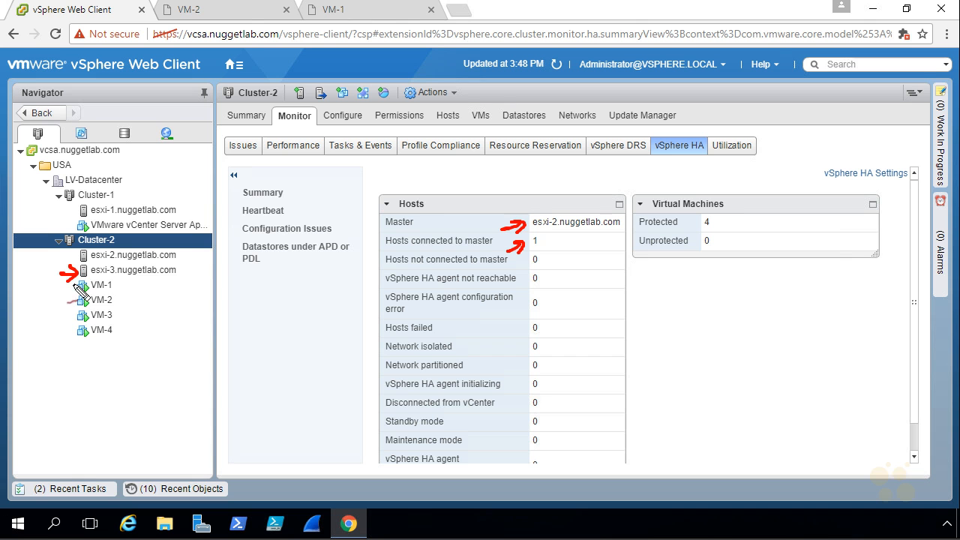
pyautogui.moveTo(534, 320)
pyautogui.mouseDown()
pyautogui.moveTo(547, 345)
pyautogui.moveTo(520, 337)
pyautogui.mouseUp()
pyautogui.moveTo(478, 286); pyautogui.dragTo(491, 282)
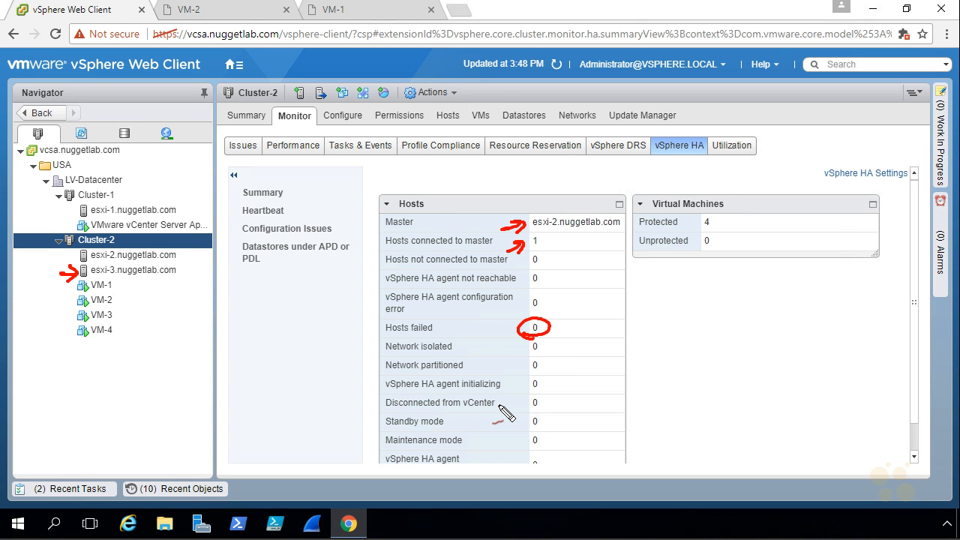